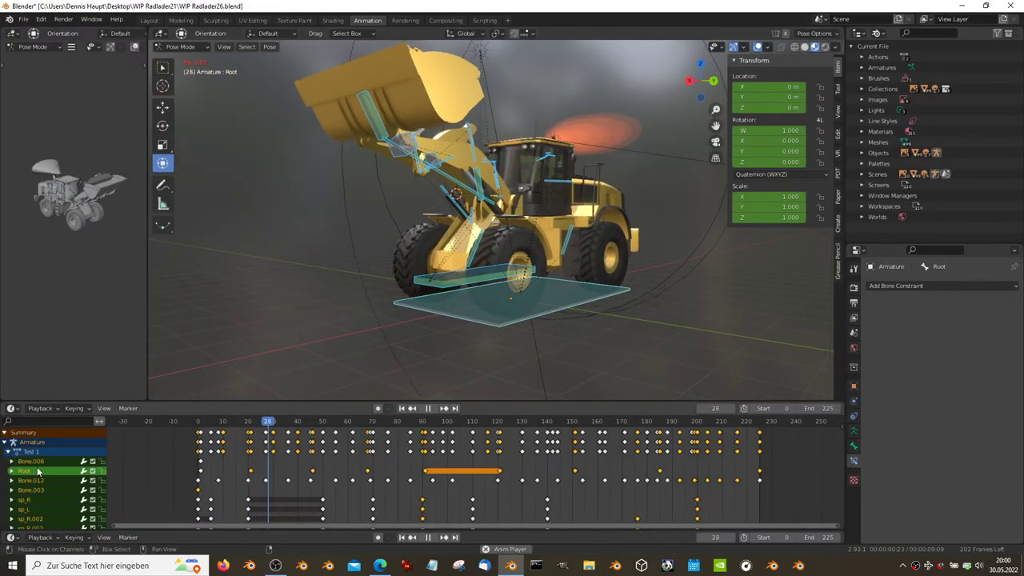
Rewind the wheel loader animation to frame 0, replay it, and zoom in on the cab windshield wiper
key("shift+Left")
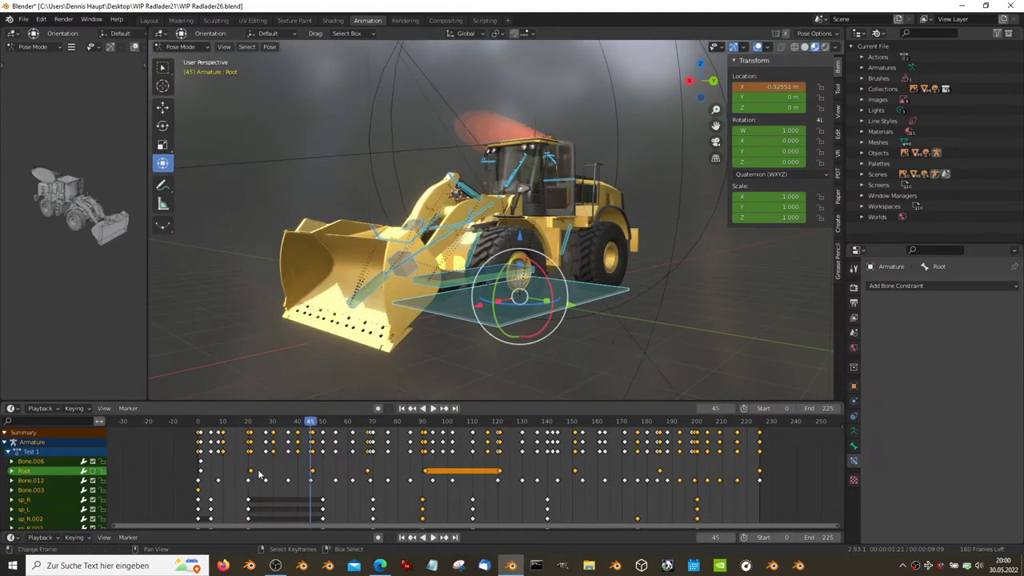
key("space")
middle_click_drag(415, 267, 525, 198)
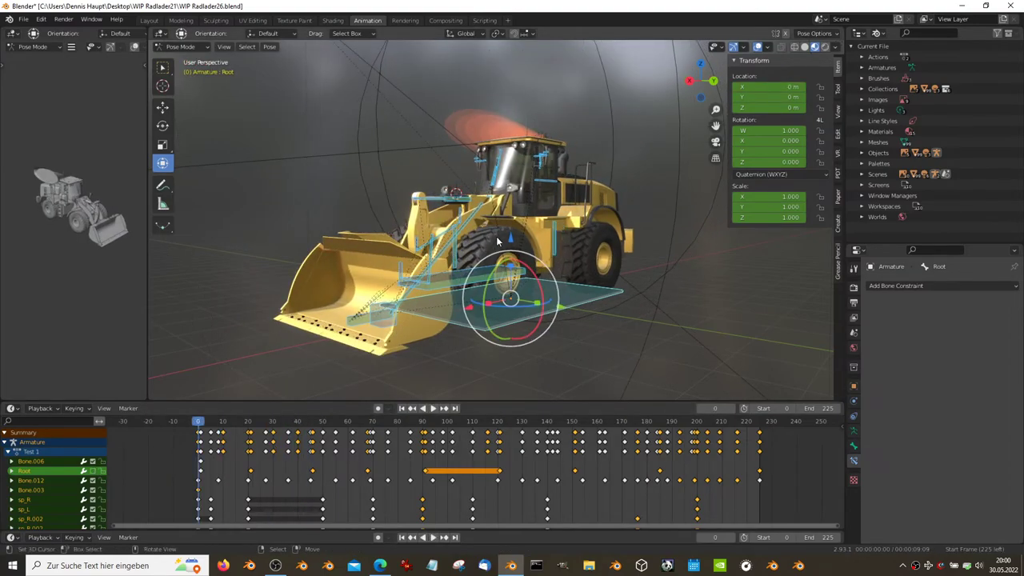
scroll(525, 198, "up", 4)
key("space")
scroll(486, 234, "up", 6)
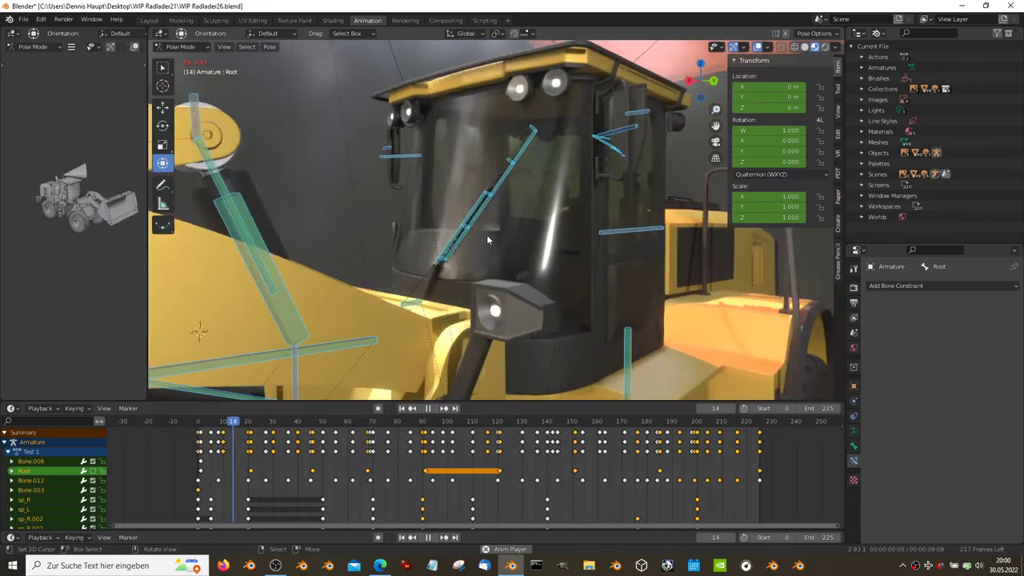
mouse_move(471, 211)
middle_mouse_down()
mouse_move(452, 203)
mouse_move(490, 198)
mouse_move(448, 221)
mouse_move(451, 199)
mouse_move(431, 194)
mouse_move(558, 210)
mouse_move(331, 223)
mouse_move(490, 182)
mouse_move(520, 190)
mouse_move(438, 179)
mouse_move(376, 260)
mouse_move(410, 208)
mouse_move(472, 183)
middle_mouse_up()
Stop playback at frame 87, select wiper bone Bone.030, and toggle its Shrinkwrap constraint off and on
scroll(494, 179, "up", 3)
key("space")
left_click(471, 180)
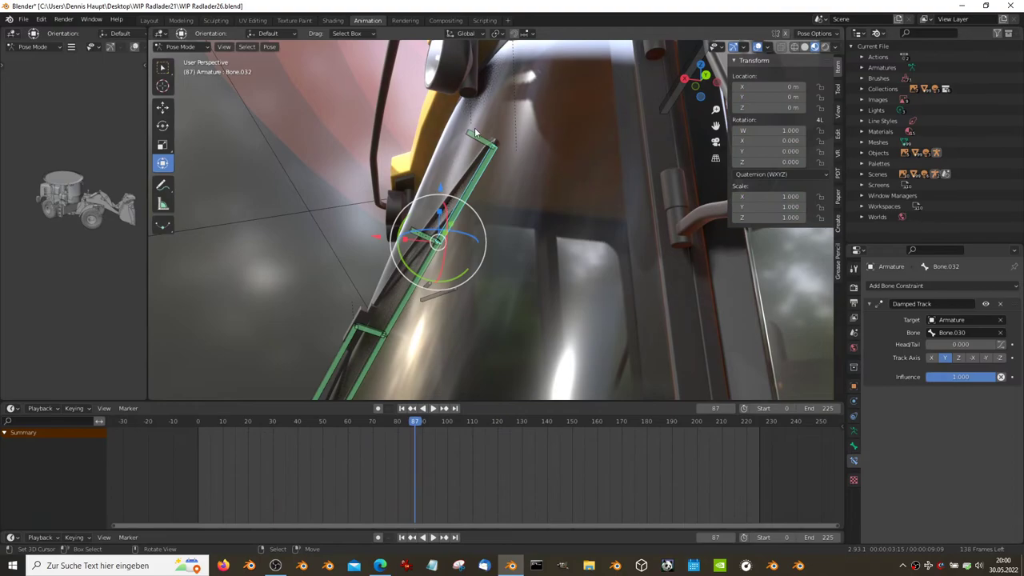
left_click(477, 133)
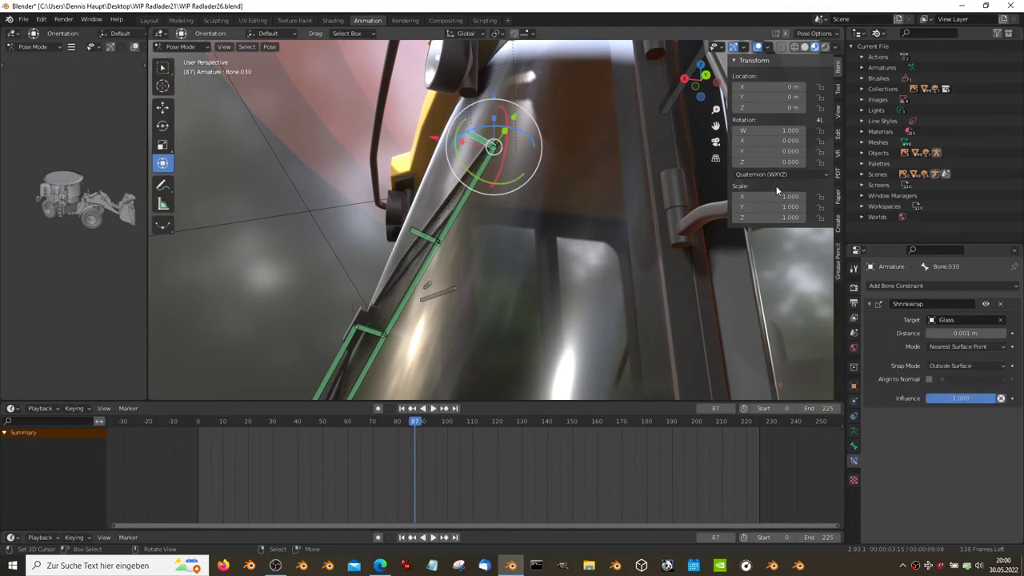
mouse_move(600, 259)
middle_mouse_down()
mouse_move(476, 283)
mouse_move(477, 269)
middle_mouse_up()
left_click(985, 305)
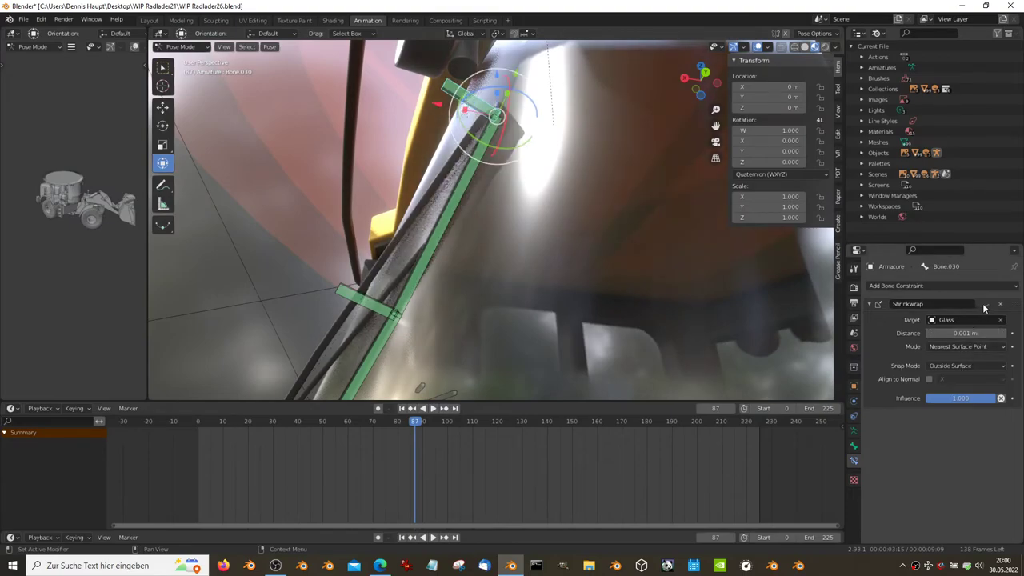
left_click(984, 304)
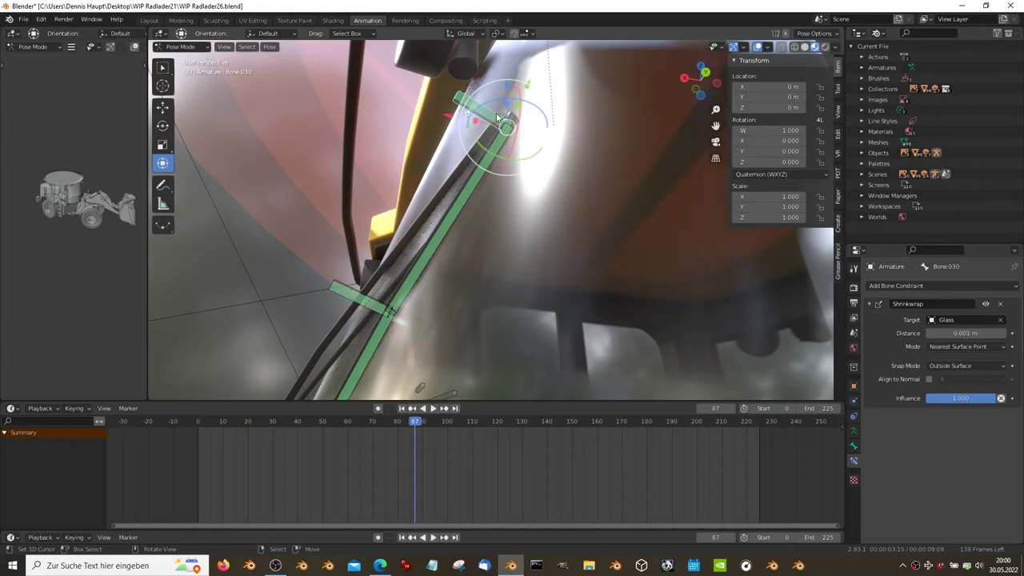
Select Bone.032 higher on the pillar and raise its Damped Track Head/Tail value
middle_click_drag(503, 256, 526, 245)
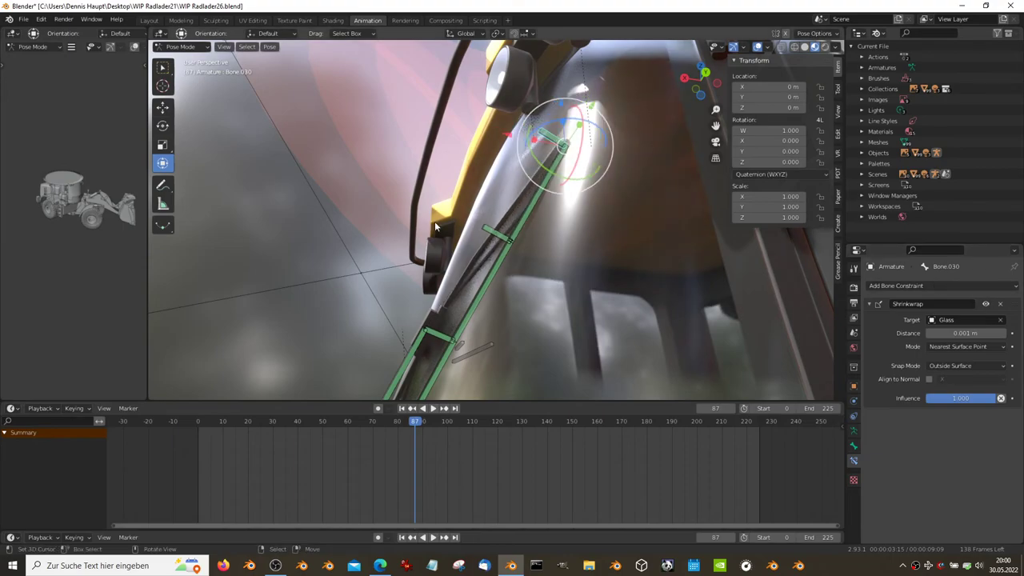
middle_click_drag(435, 228, 449, 182)
left_click(528, 144)
key("KP_Decimal")
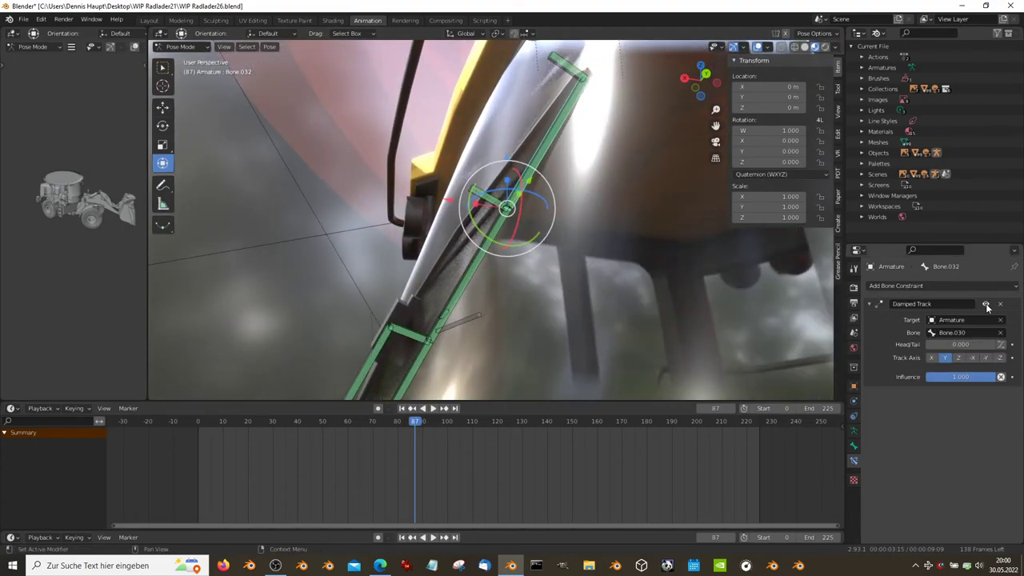
mouse_move(965, 345)
left_mouse_down()
mouse_move(984, 344)
mouse_move(933, 344)
left_mouse_up()
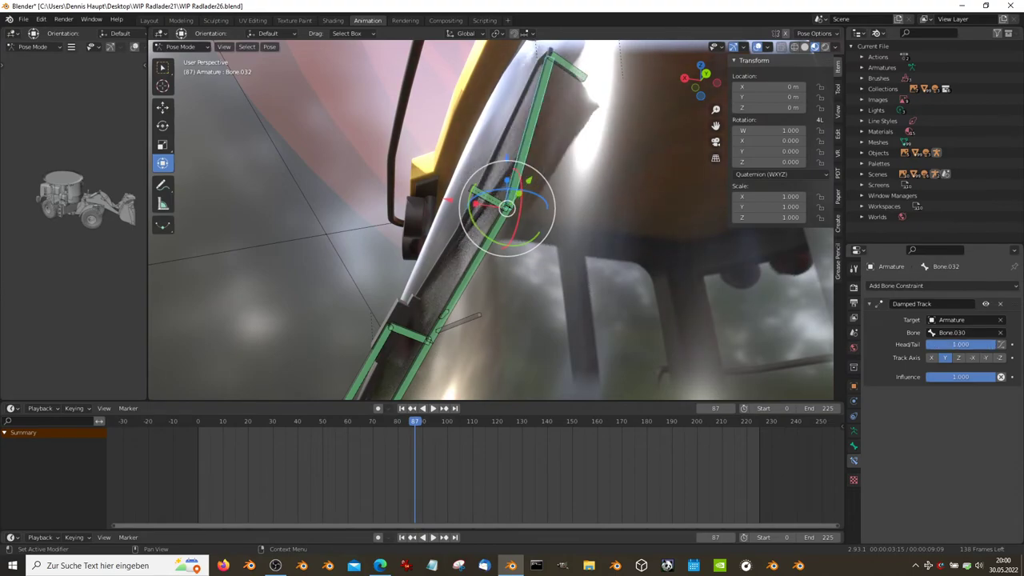
Select the next wiper bone, zoom in on it, and hide the viewport overlays
left_click(527, 229)
key("KP_Decimal")
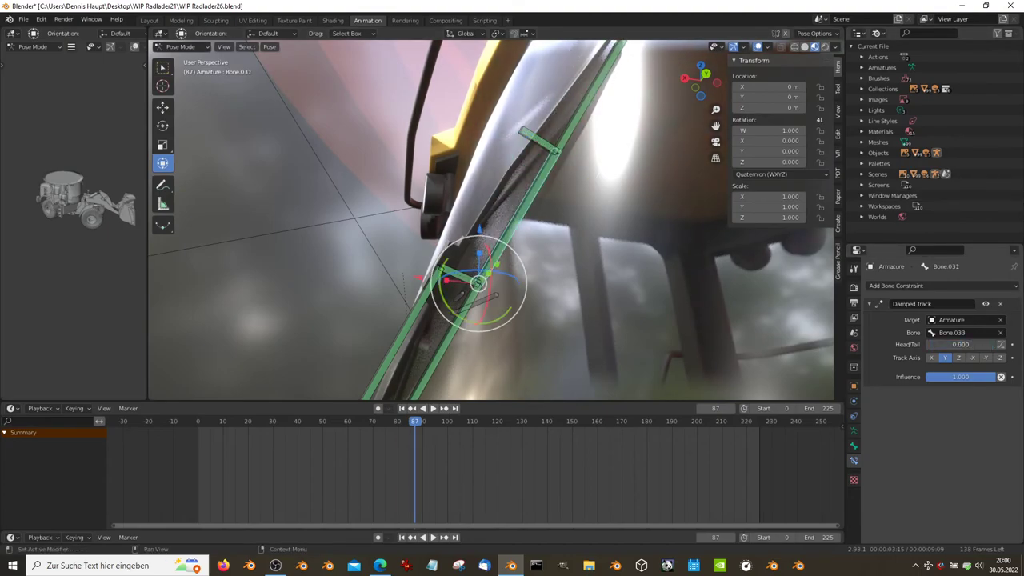
middle_click_drag(528, 264, 566, 237)
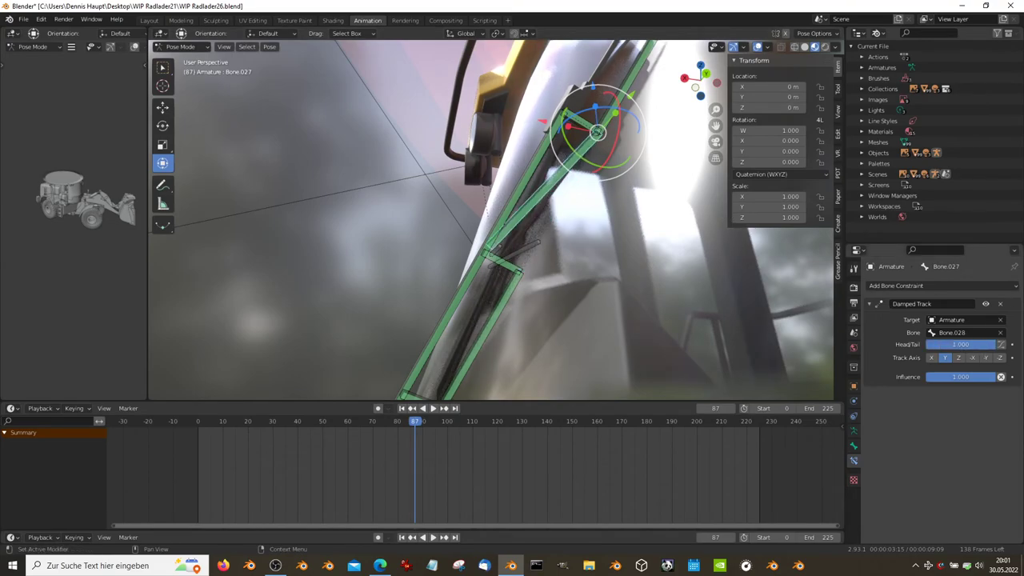
scroll(605, 229, "up", 2)
scroll(589, 229, "up", 2)
scroll(587, 231, "up", 2)
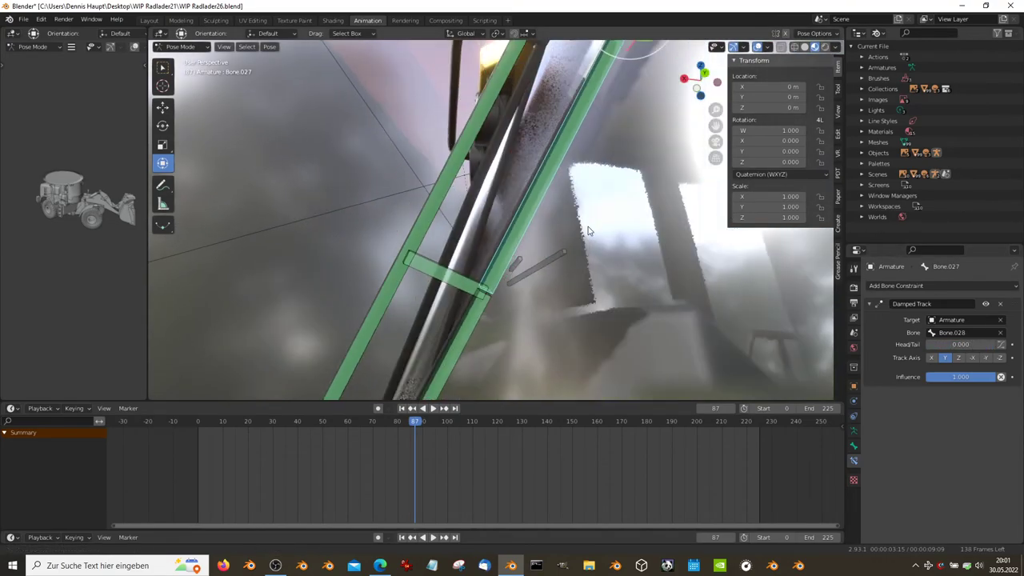
left_click(758, 47)
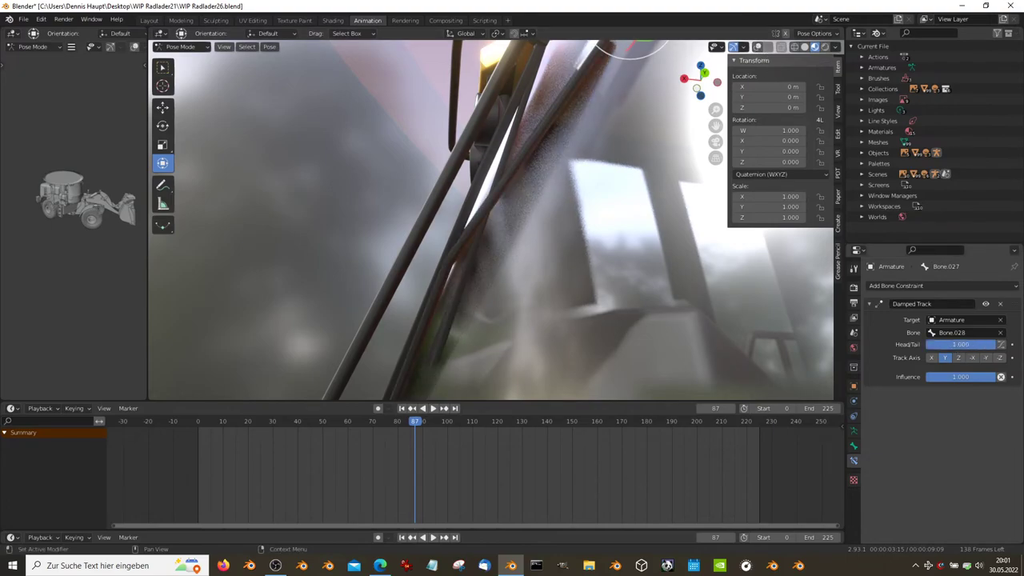
Reset the Damped Track Head/Tail values to 0 and replay the animation
left_click_drag(947, 344, 926, 344)
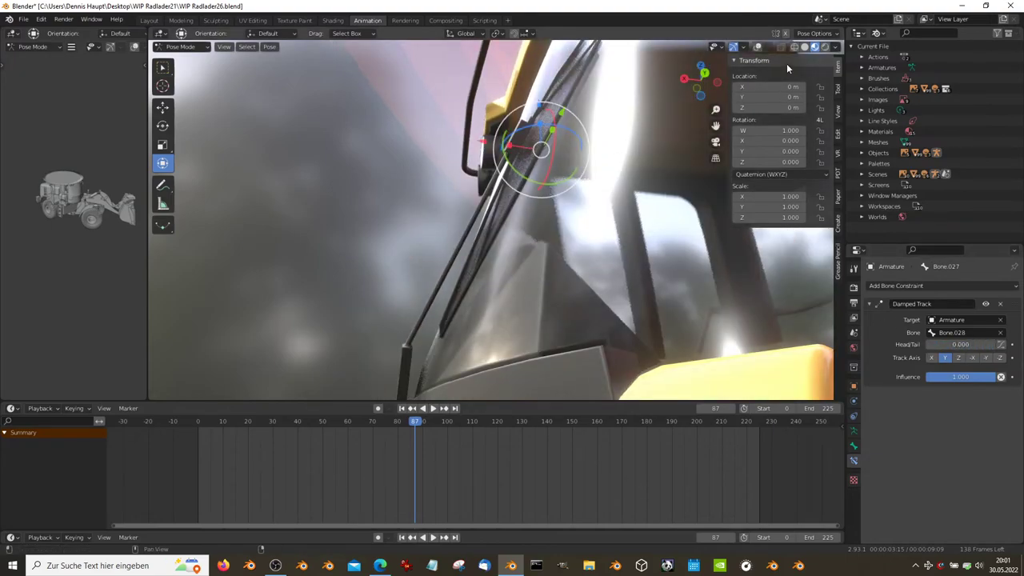
middle_click_drag(464, 289, 491, 247)
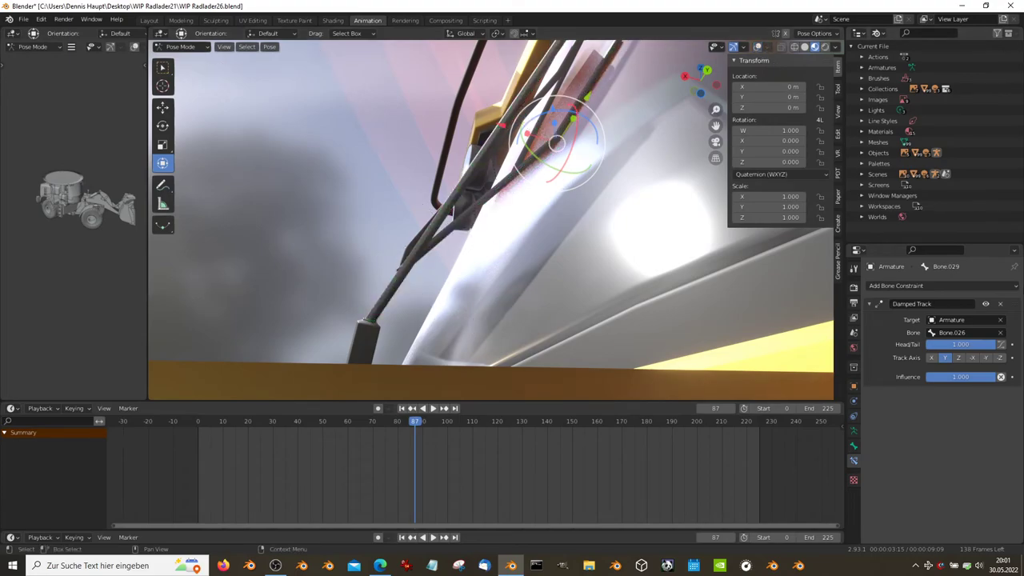
left_click_drag(959, 344, 926, 344)
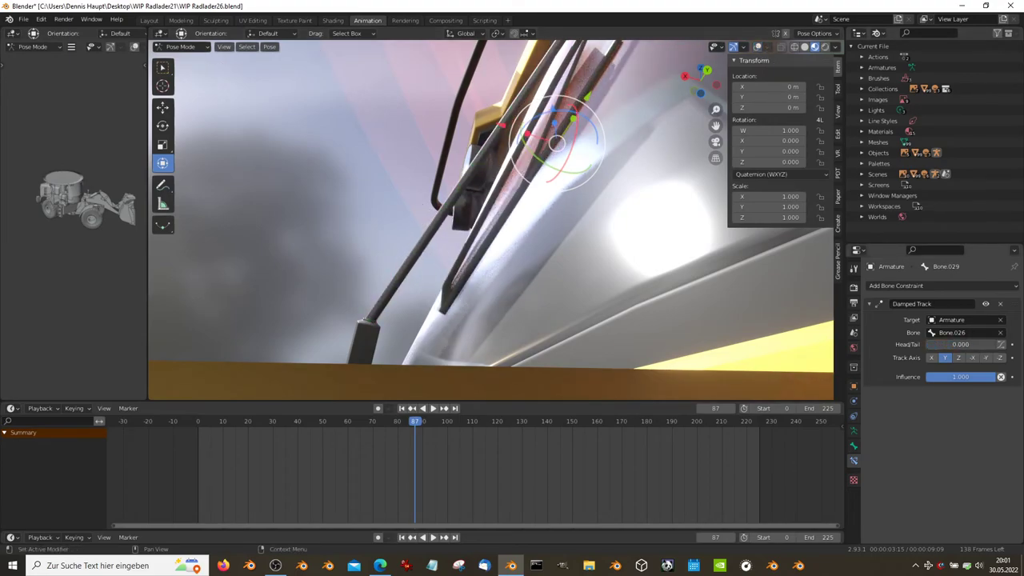
middle_click_drag(485, 192, 632, 228)
key("space")
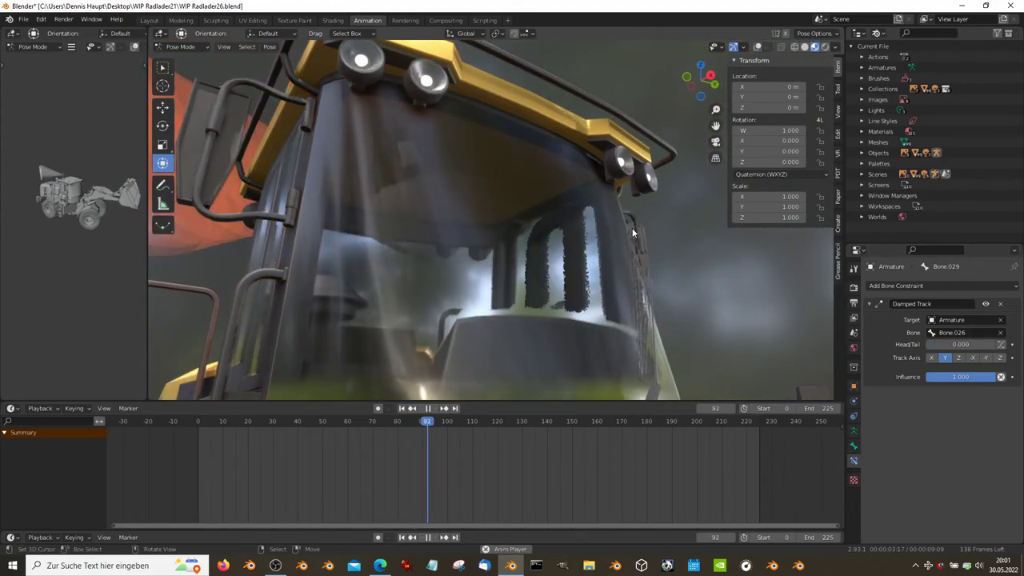
Switch the loader to grey Solid shading and watch the wiper animation loop from around the cab
key("space")
left_click(804, 46)
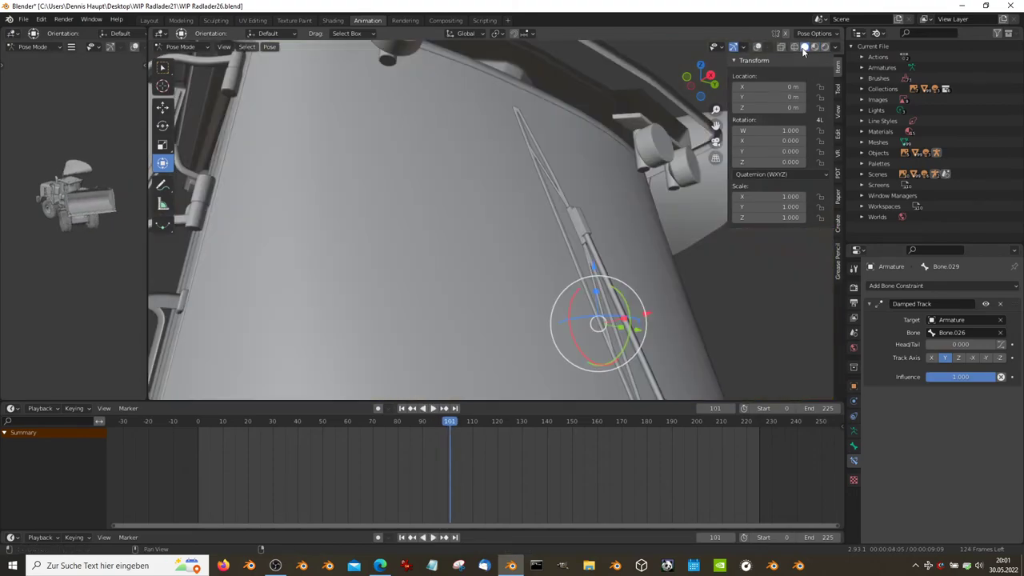
key("space")
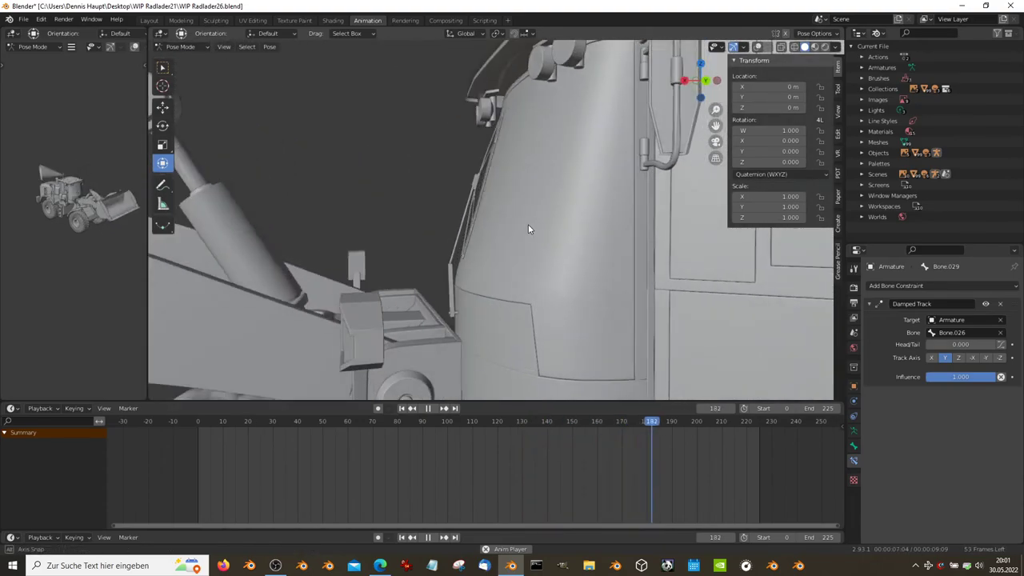
middle_click_drag(543, 232, 565, 211)
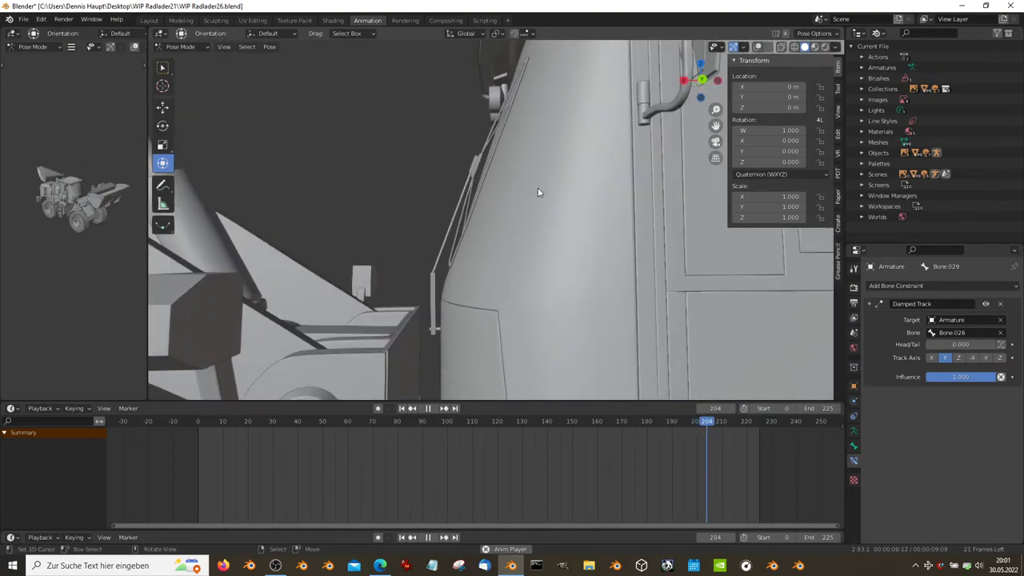
mouse_move(539, 201)
middle_mouse_down()
mouse_move(443, 237)
mouse_move(455, 216)
middle_mouse_up()
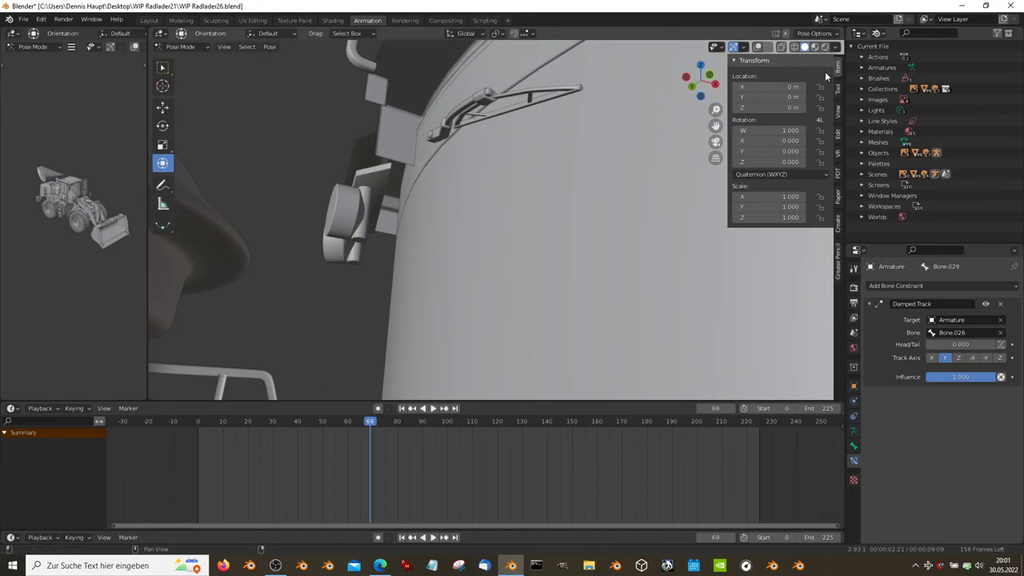
Toggle the Shrinkwrap constraints on Bone.020 and Bone.021, then zoom out and replay the animation
middle_click_drag(640, 89, 564, 193)
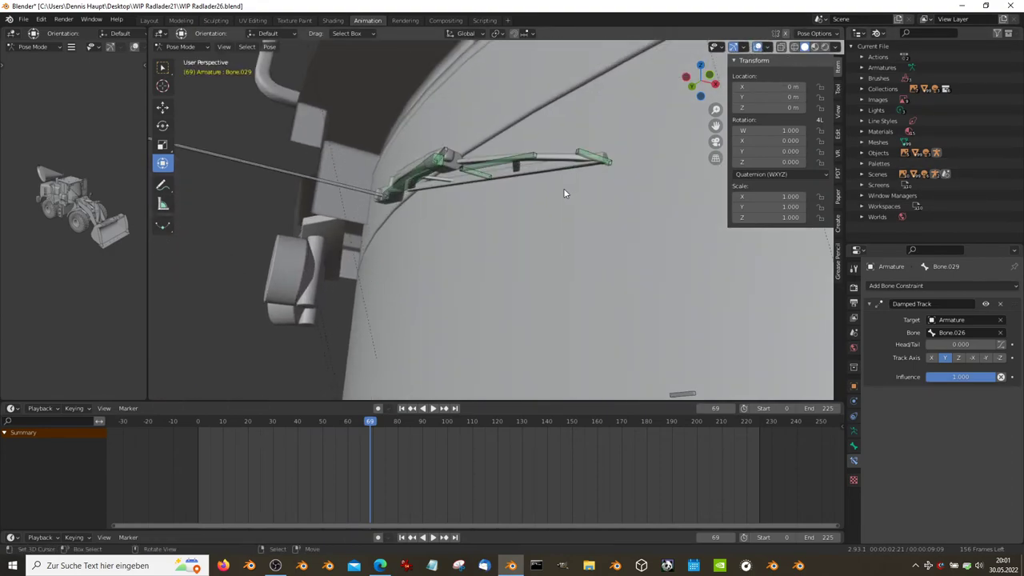
middle_click_drag(492, 178, 513, 144)
left_click(512, 145)
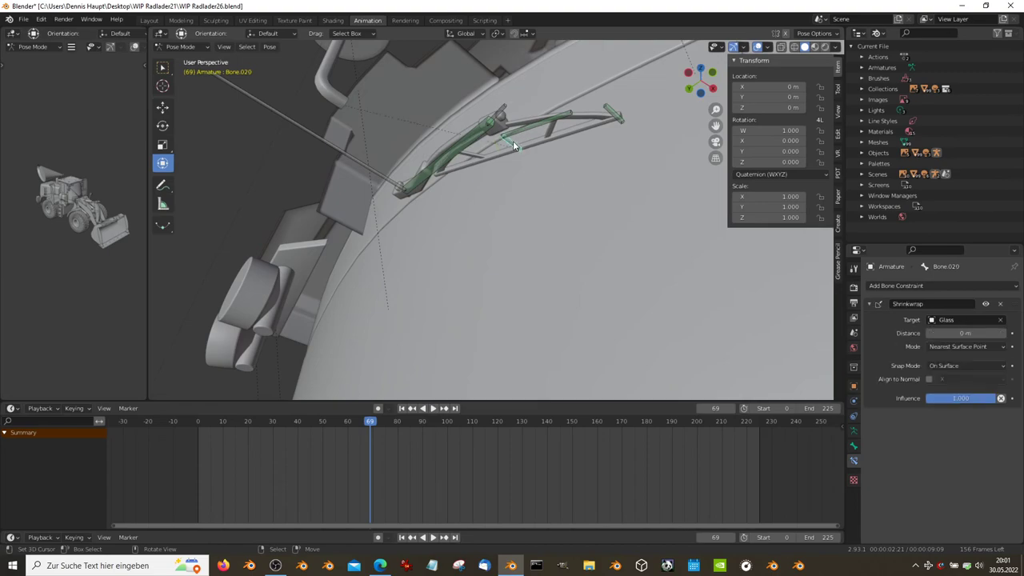
left_click(985, 304)
left_click(619, 110)
mouse_move(620, 111)
middle_mouse_down()
mouse_move(587, 250)
mouse_move(727, 251)
middle_mouse_up()
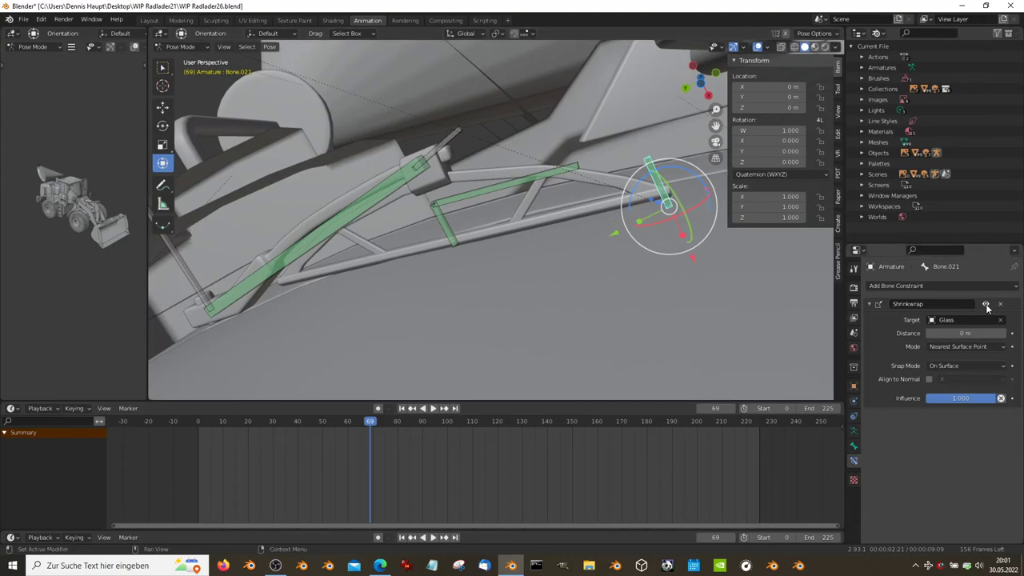
left_click(986, 304)
mouse_move(608, 239)
middle_mouse_down()
mouse_move(503, 198)
mouse_move(555, 274)
mouse_move(640, 306)
mouse_move(513, 245)
mouse_move(586, 309)
mouse_move(625, 215)
mouse_move(636, 221)
mouse_move(813, 53)
middle_mouse_up()
key("space")
Show the loader in coloured material shading and view its rear in a maximised 3D view
left_click(813, 50)
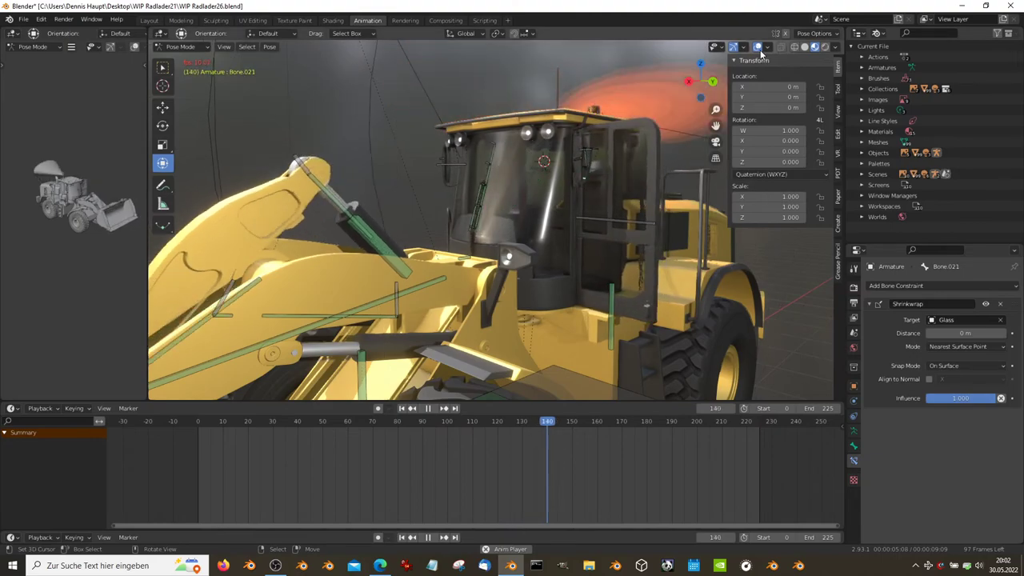
key("ctrl+alt+space")
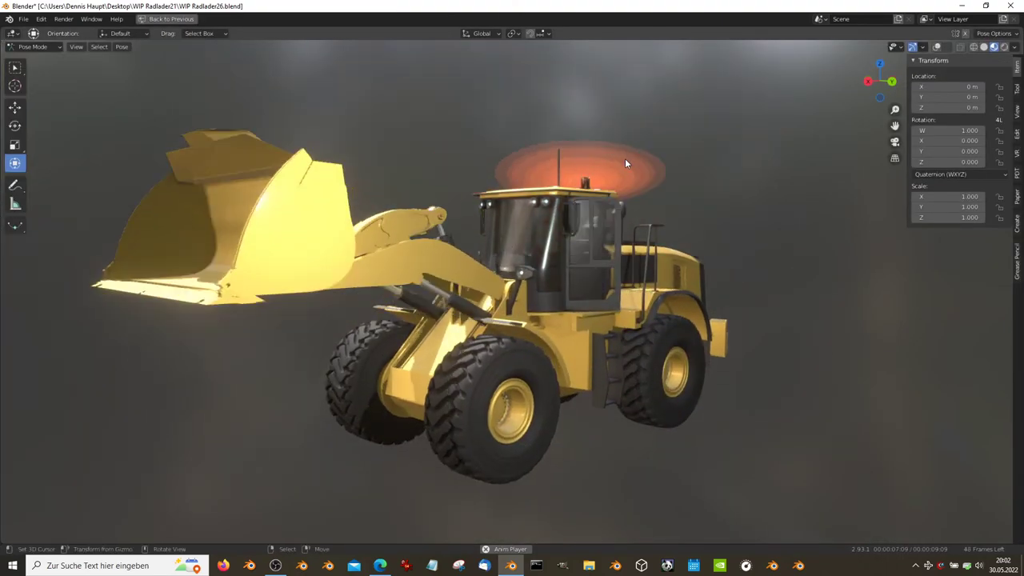
middle_click_drag(603, 184, 762, 183)
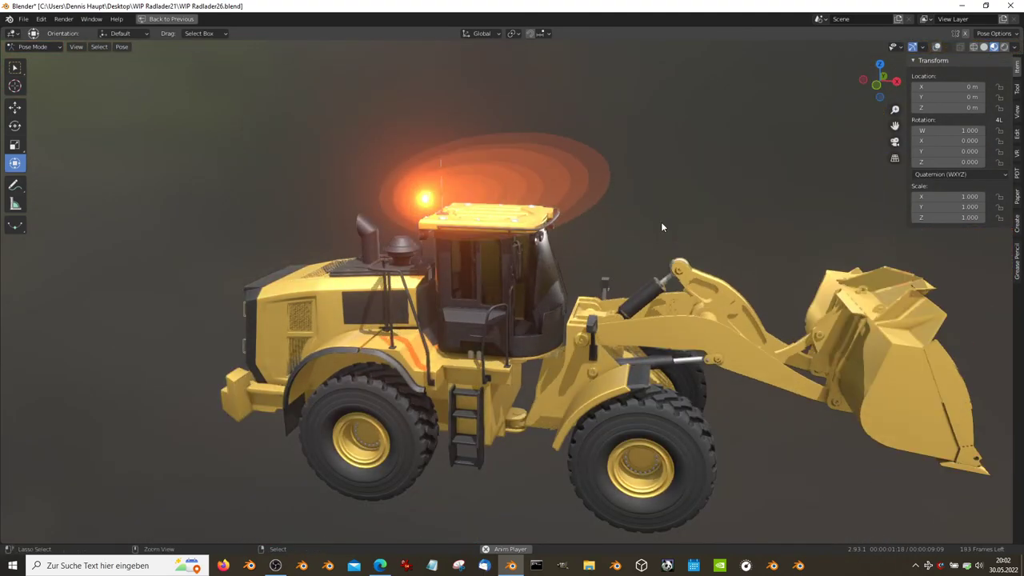
key("ctrl+space")
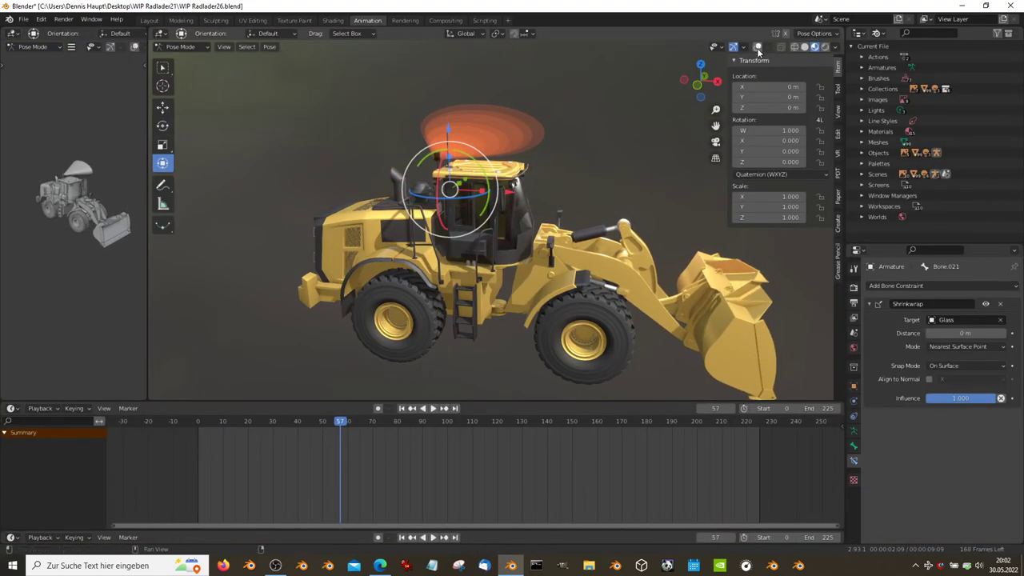
Select the Root bone, play the animation, then hide overlays and switch to Solid shading
left_click(757, 48)
left_click(529, 356)
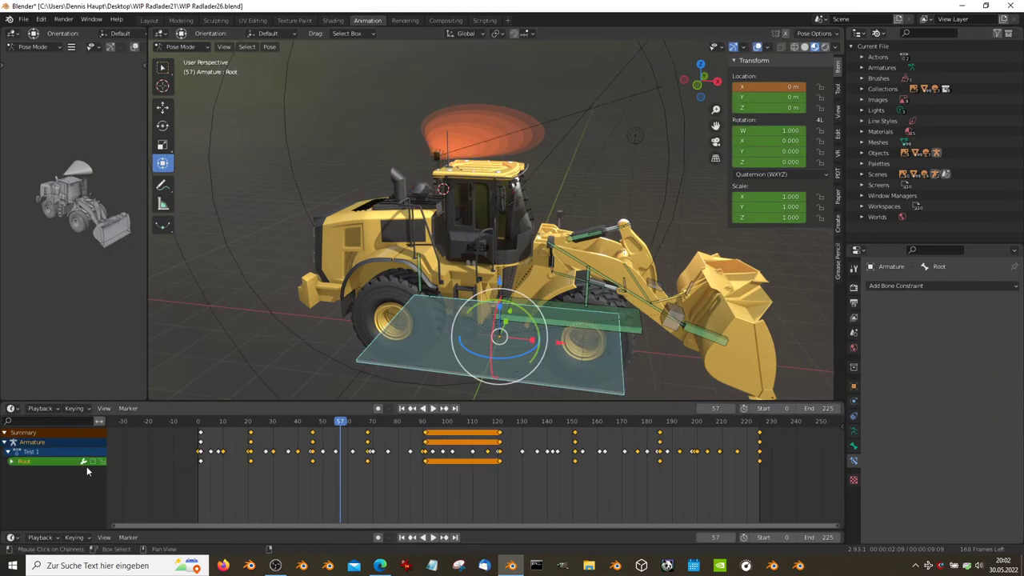
key("space")
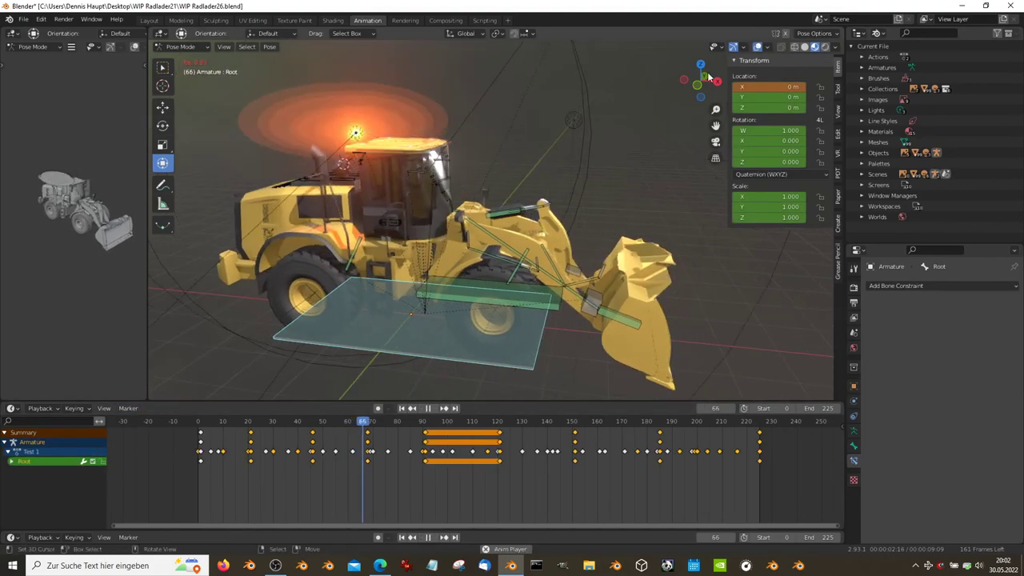
left_click(760, 48)
left_click(758, 47)
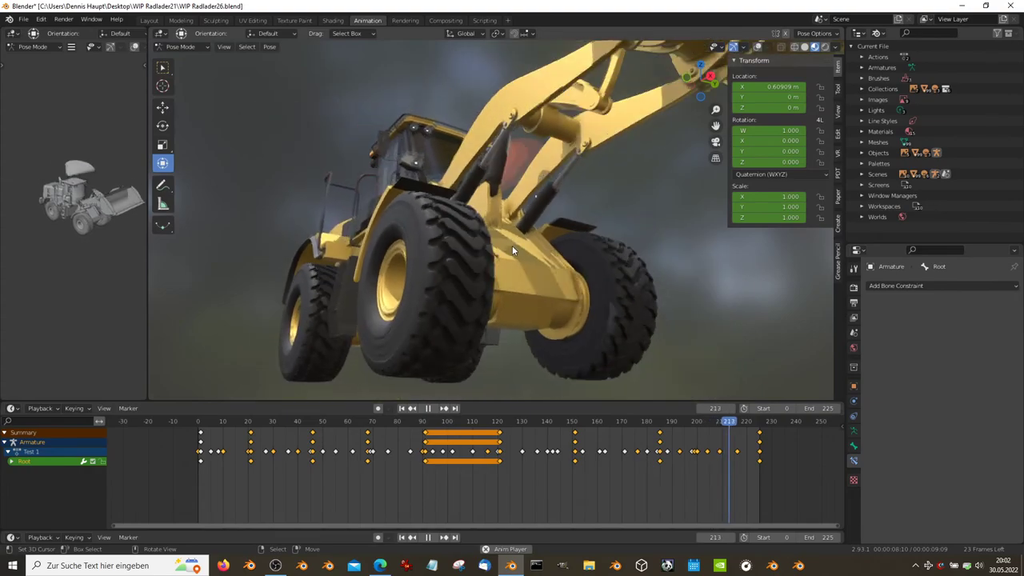
left_click(804, 48)
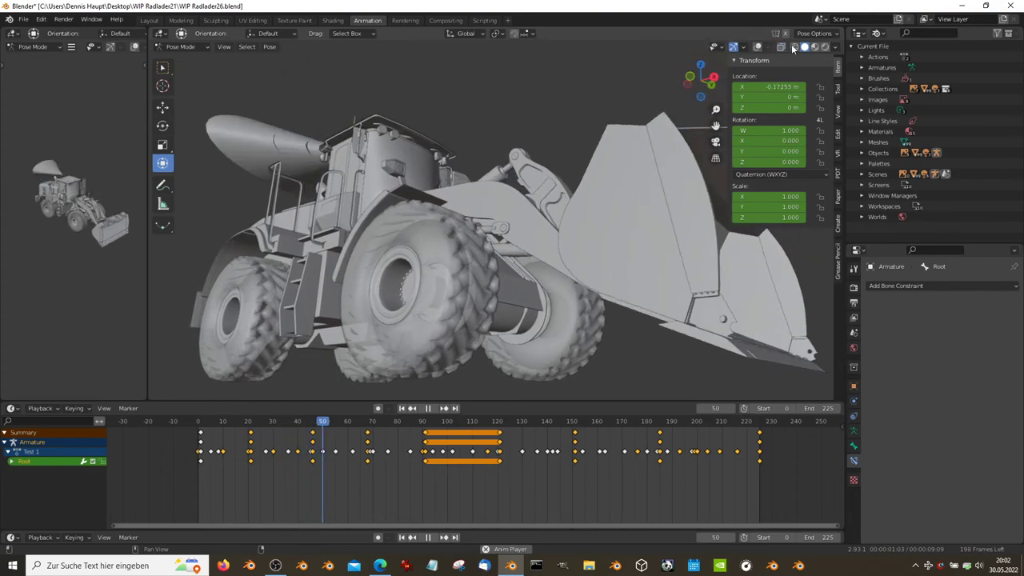
Switch to Material Preview shading and toggle Scene World lighting in the shading options
left_click(835, 46)
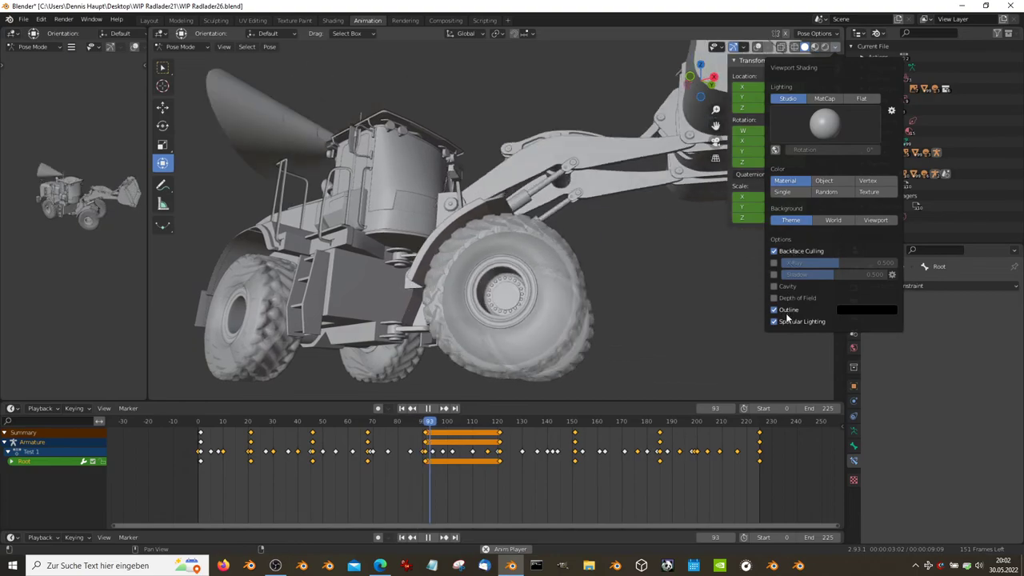
mouse_move(558, 308)
middle_mouse_down()
mouse_move(523, 188)
mouse_move(549, 215)
middle_mouse_up()
scroll(525, 202, "down", 3)
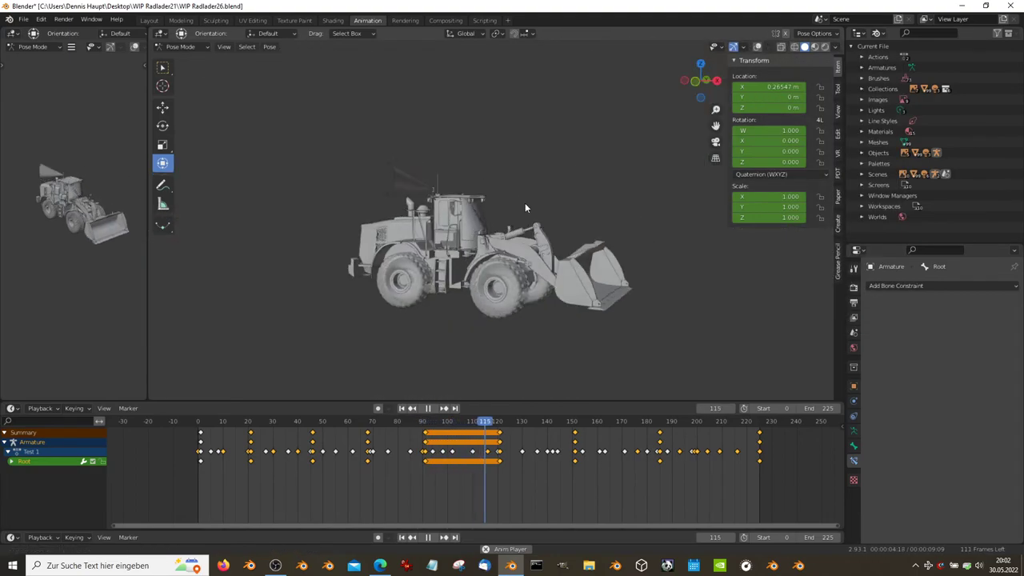
scroll(491, 211, "up", 2)
left_click(814, 47)
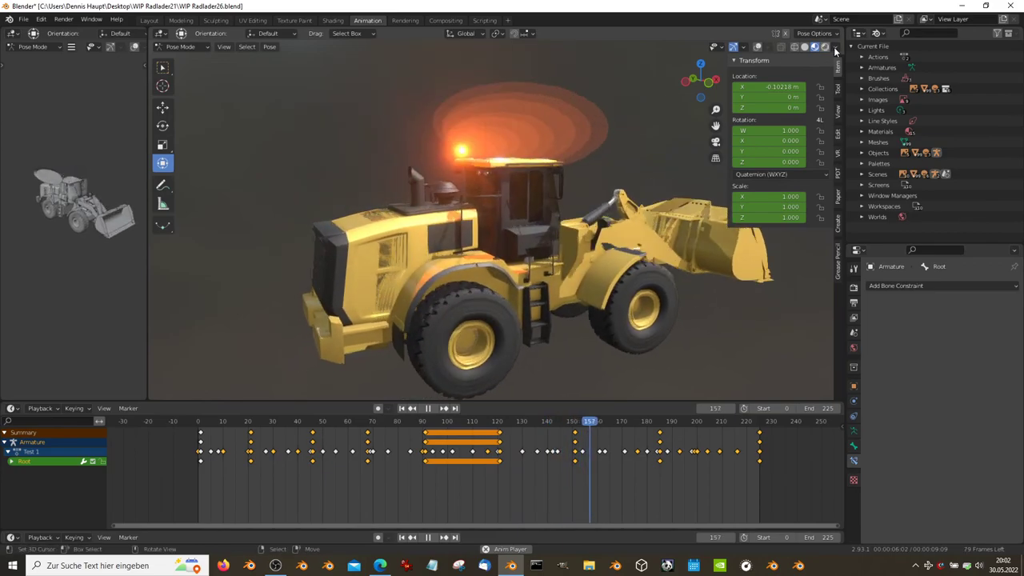
left_click(834, 47)
left_click(797, 112)
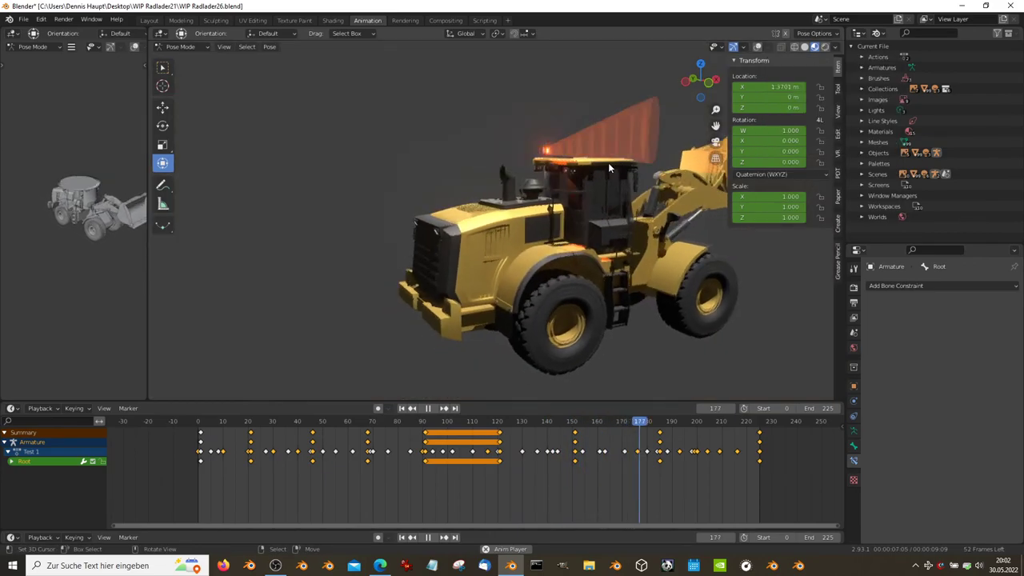
Stop playback, keep Material Preview shading, and rewind the animation to frame 0
key("space")
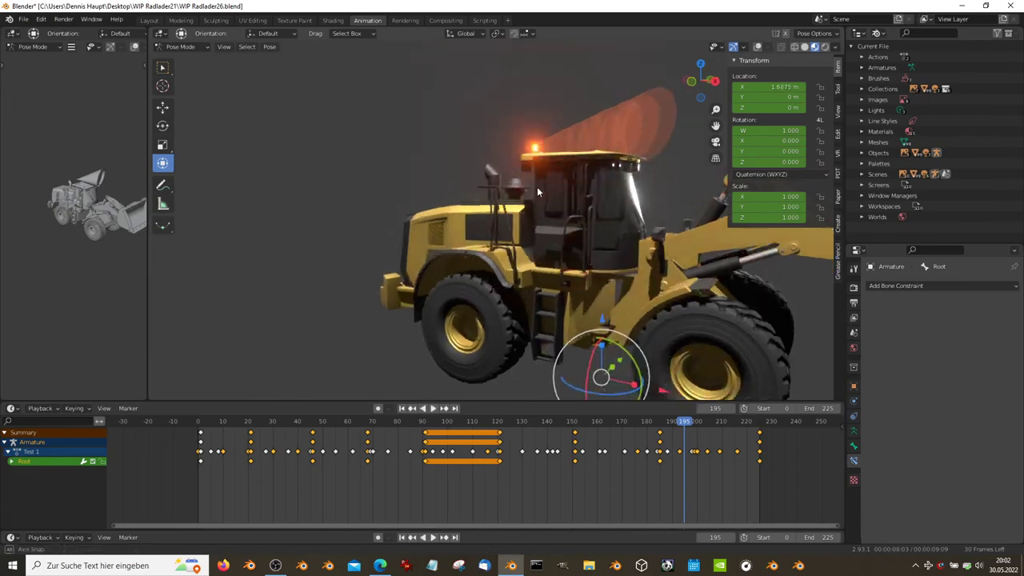
left_click(804, 47)
left_click(814, 47)
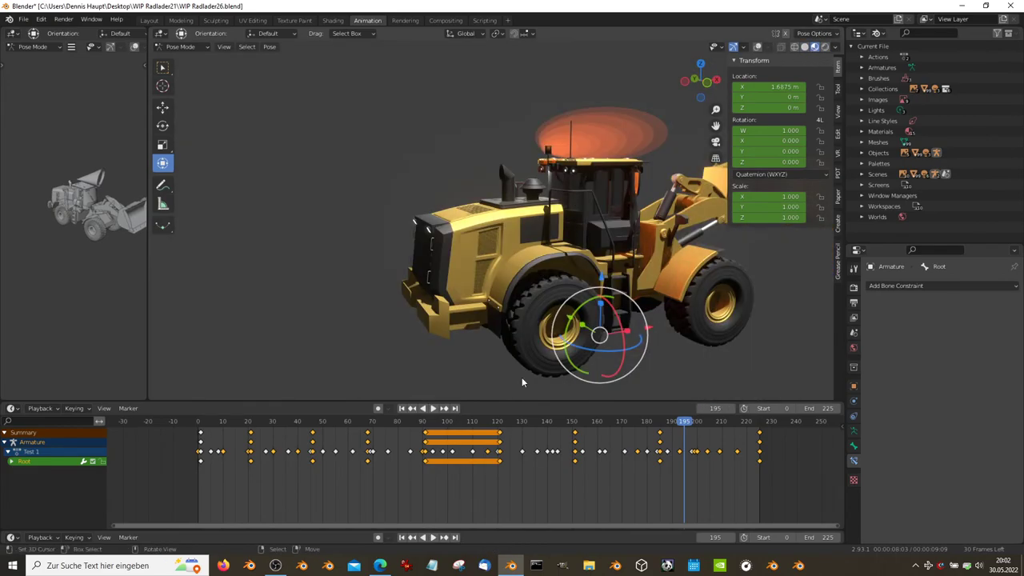
key("shift+Left")
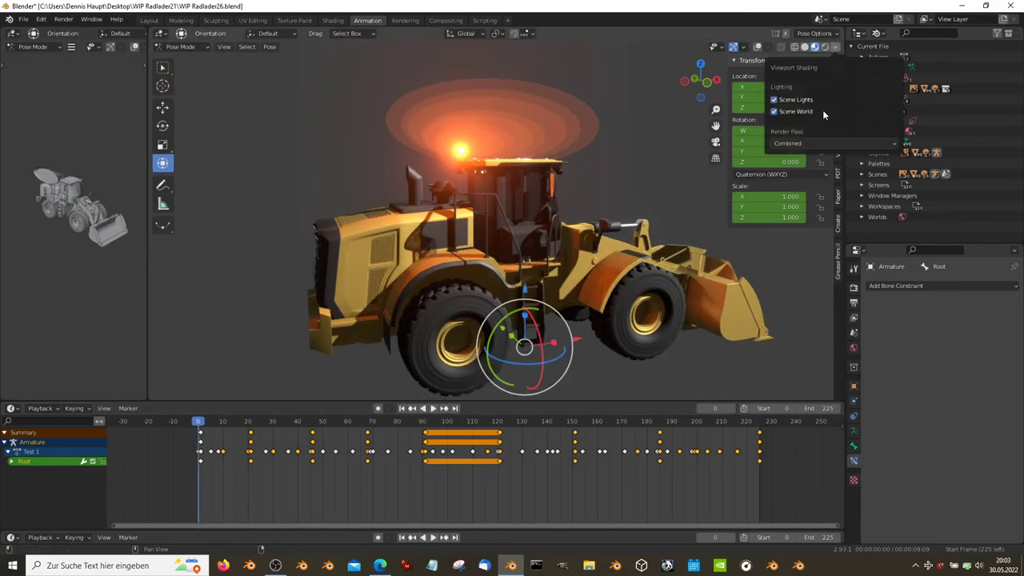
Turn off Scene World, pick the outdoor field HDRI, and raise World Opacity to show the meadow backdrop
left_click(800, 113)
left_click(838, 136)
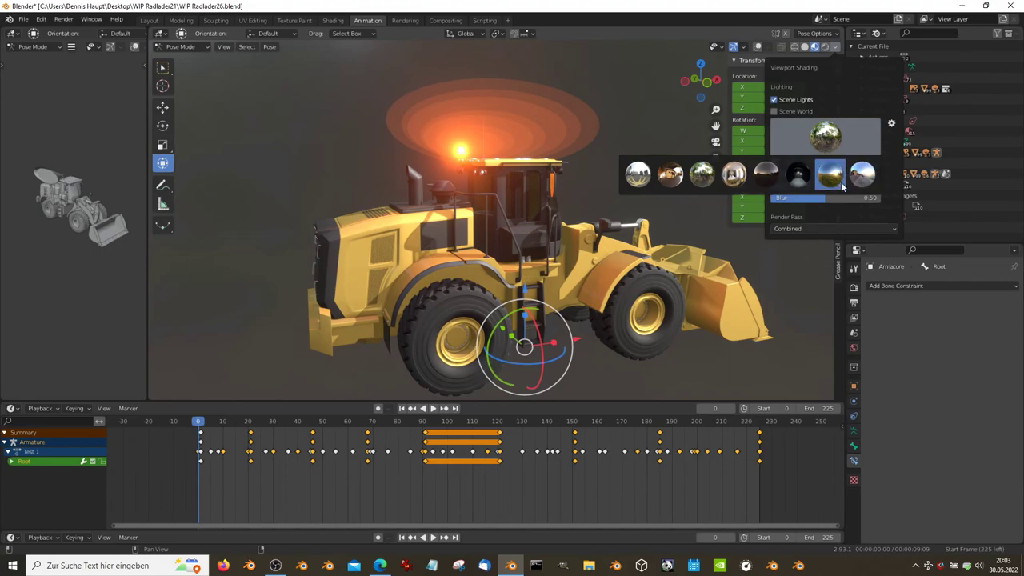
left_click(842, 186)
left_click_drag(824, 185, 855, 186)
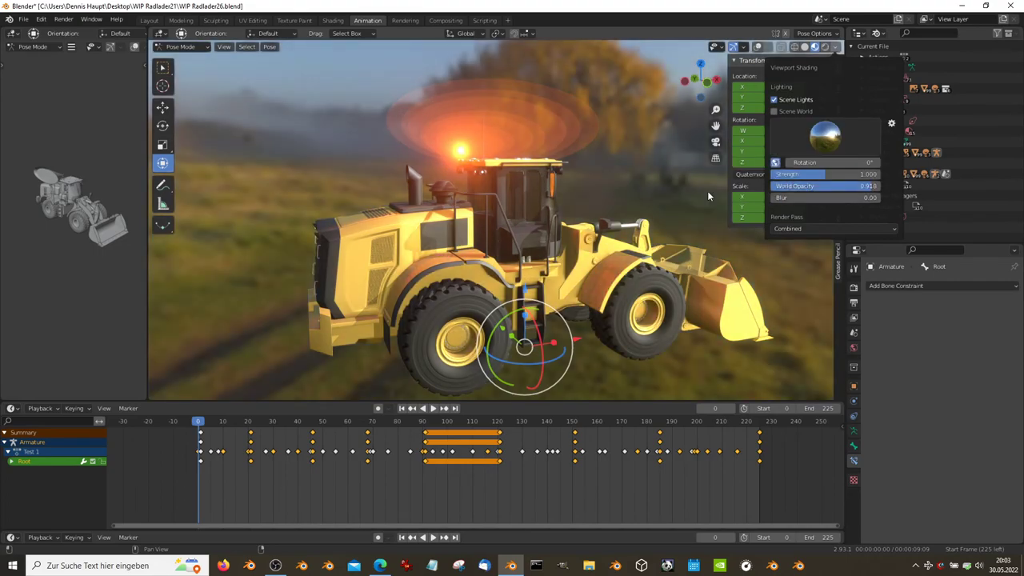
scroll(532, 179, "up", 3)
scroll(502, 248, "down", 5)
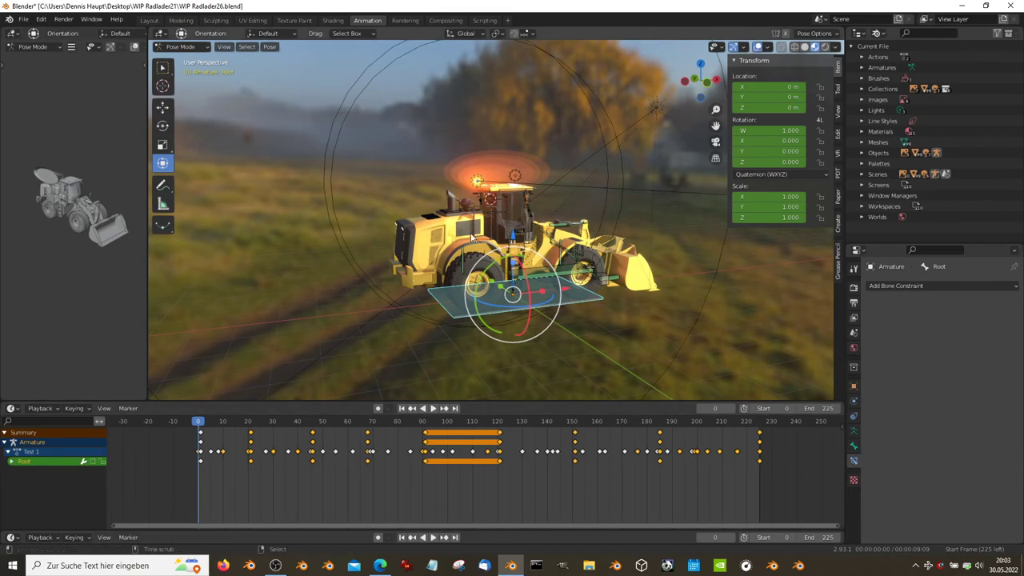
Zoom into the cab facing the windshield and lower the View tab Focal Length from 38.2 to 10.2 mm
scroll(538, 246, "up", 3)
scroll(554, 201, "up", 4)
scroll(552, 190, "up", 3)
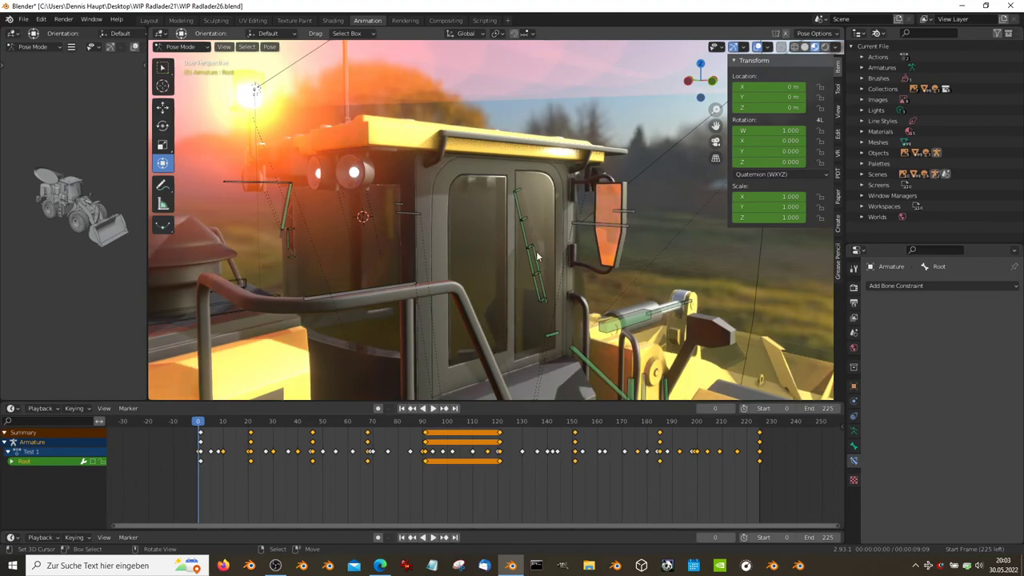
scroll(536, 251, "up", 3)
scroll(610, 236, "up", 2)
scroll(591, 229, "up", 2)
scroll(611, 190, "up", 2)
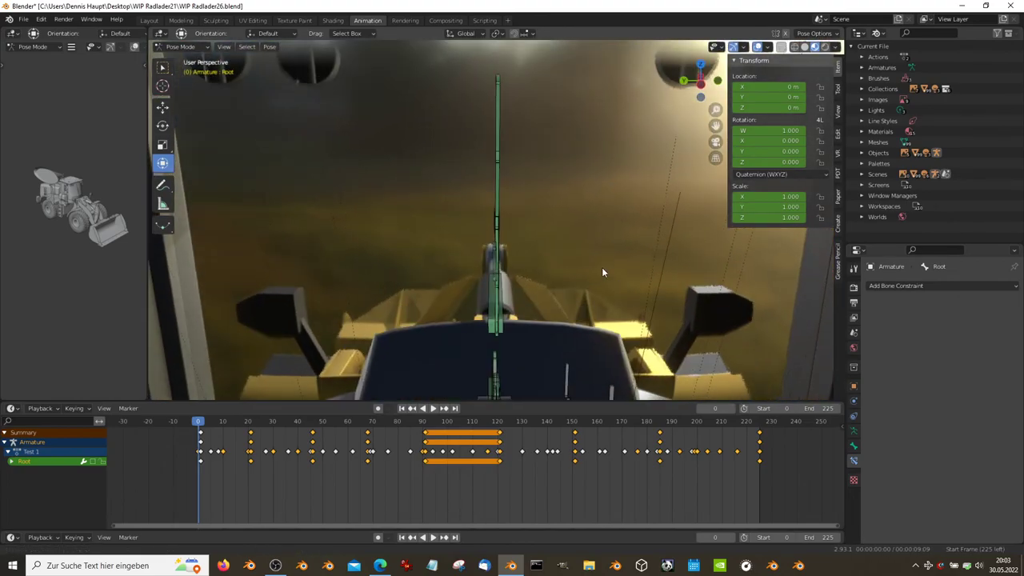
scroll(601, 267, "up", 2)
scroll(601, 224, "down", 2)
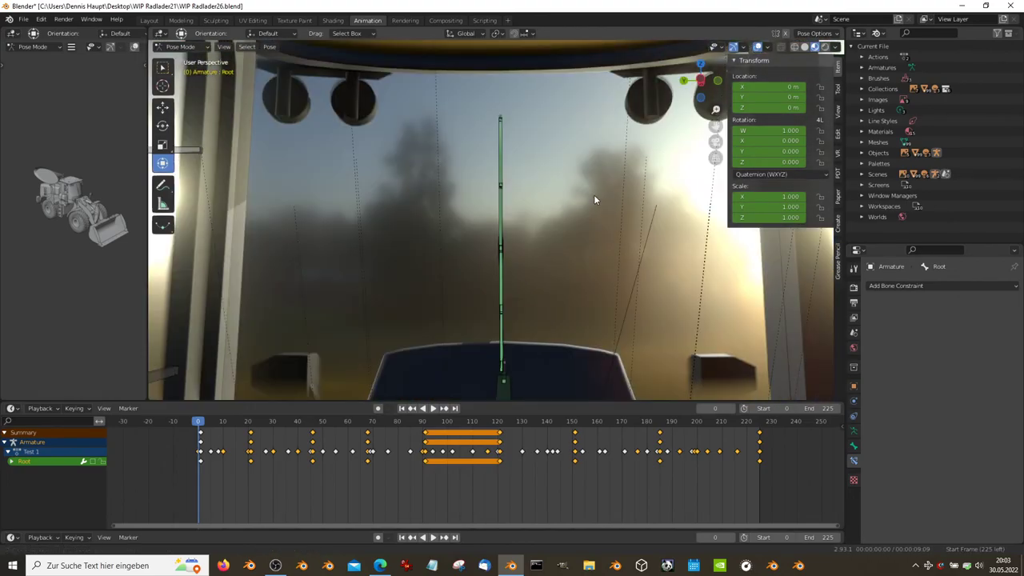
left_click(838, 113)
left_click_drag(800, 76, 720, 76)
mouse_move(480, 192)
middle_mouse_down()
mouse_move(411, 188)
mouse_move(414, 160)
mouse_move(471, 159)
mouse_move(468, 144)
middle_mouse_up()
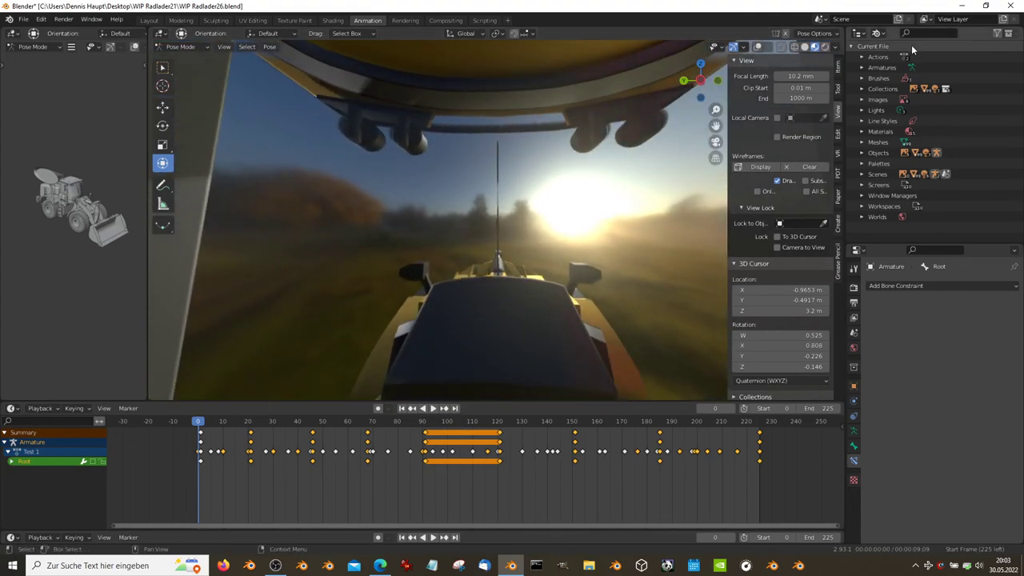
Raise the viewport Focal Length to 28.2 mm and play the animation from inside the cab
left_click_drag(802, 76, 835, 76)
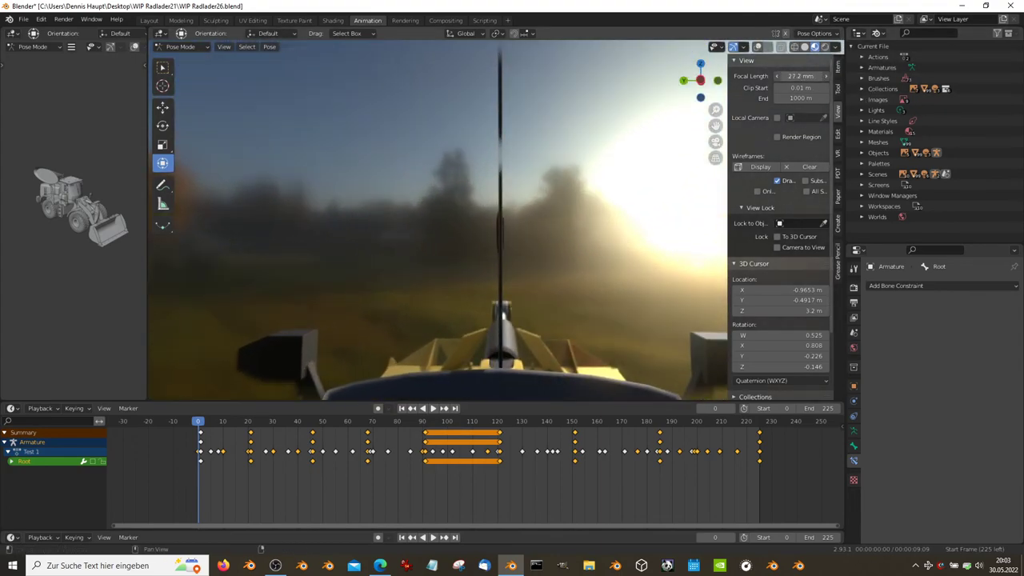
key("space")
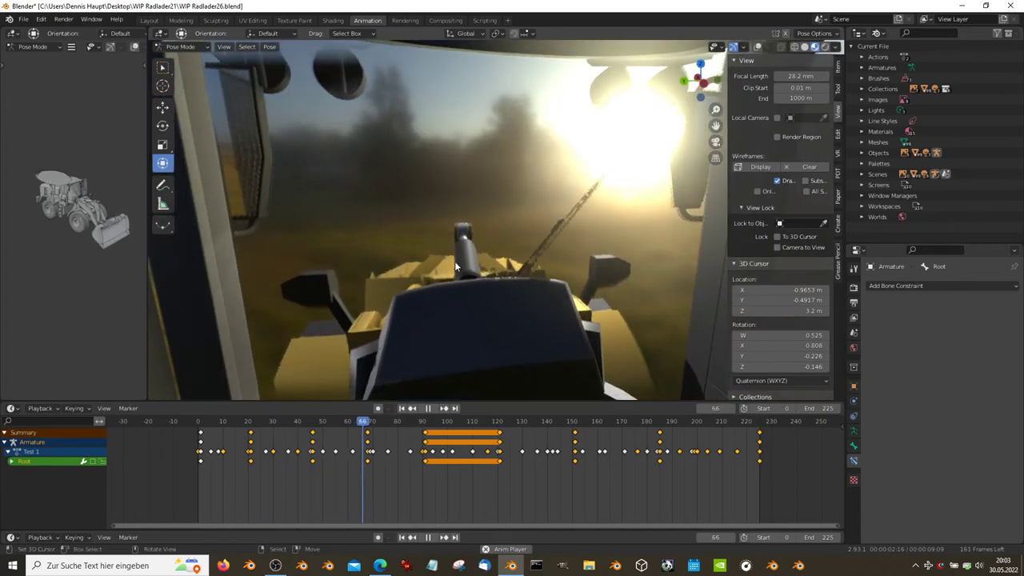
mouse_move(459, 230)
middle_mouse_down()
mouse_move(448, 187)
mouse_move(484, 194)
mouse_move(579, 147)
mouse_move(491, 137)
mouse_move(553, 108)
mouse_move(507, 175)
mouse_move(575, 162)
mouse_move(552, 177)
mouse_move(534, 238)
mouse_move(564, 274)
mouse_move(643, 289)
mouse_move(600, 282)
mouse_move(609, 255)
mouse_move(546, 218)
mouse_move(480, 214)
mouse_move(577, 250)
mouse_move(605, 216)
middle_mouse_up()
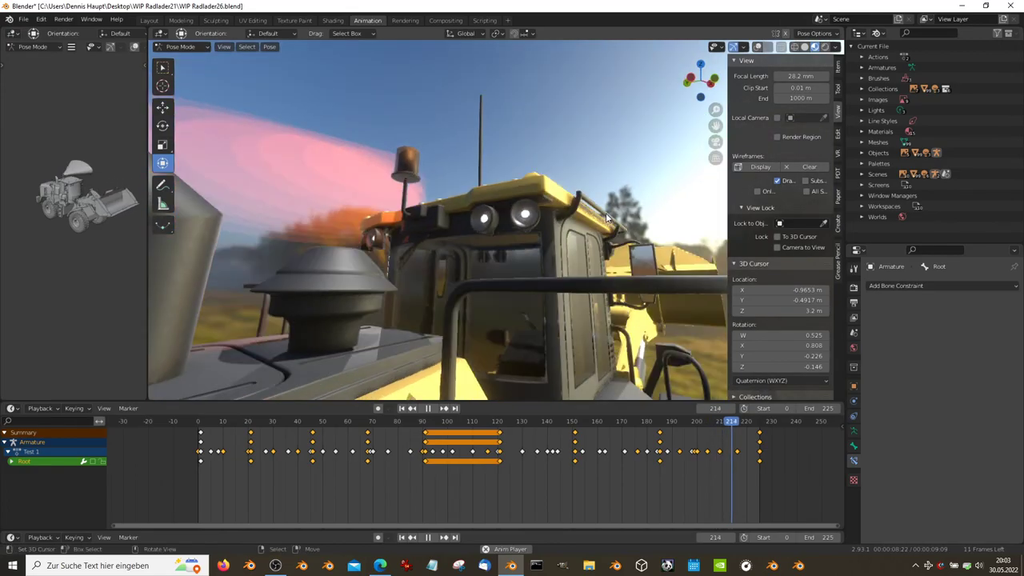
mouse_move(527, 225)
middle_mouse_down()
mouse_move(555, 233)
mouse_move(513, 233)
mouse_move(616, 212)
mouse_move(530, 217)
mouse_move(574, 205)
mouse_move(531, 228)
mouse_move(489, 204)
mouse_move(526, 217)
middle_mouse_up()
mouse_move(596, 246)
middle_mouse_down()
mouse_move(556, 244)
mouse_move(576, 273)
mouse_move(576, 258)
mouse_move(589, 267)
mouse_move(536, 301)
mouse_move(561, 230)
mouse_move(507, 229)
mouse_move(543, 256)
mouse_move(428, 217)
mouse_move(544, 224)
mouse_move(435, 259)
mouse_move(557, 215)
mouse_move(526, 246)
mouse_move(466, 245)
mouse_move(566, 130)
mouse_move(572, 210)
mouse_move(501, 157)
mouse_move(580, 232)
mouse_move(587, 204)
mouse_move(551, 225)
mouse_move(575, 208)
mouse_move(539, 281)
middle_mouse_up()
key("space")
key("space")
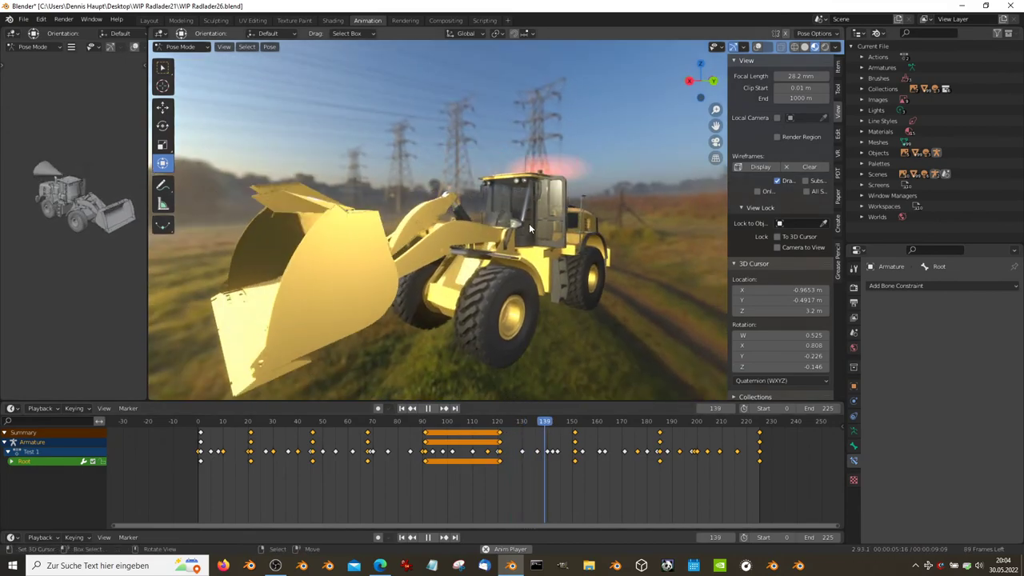
Stop playback, switch to the browser, and show the uploaded loader's bones in Sketchfab's Model Inspector
key("space")
key("alt+Tab")
key("alt+Tab")
left_click_drag(485, 232, 352, 176)
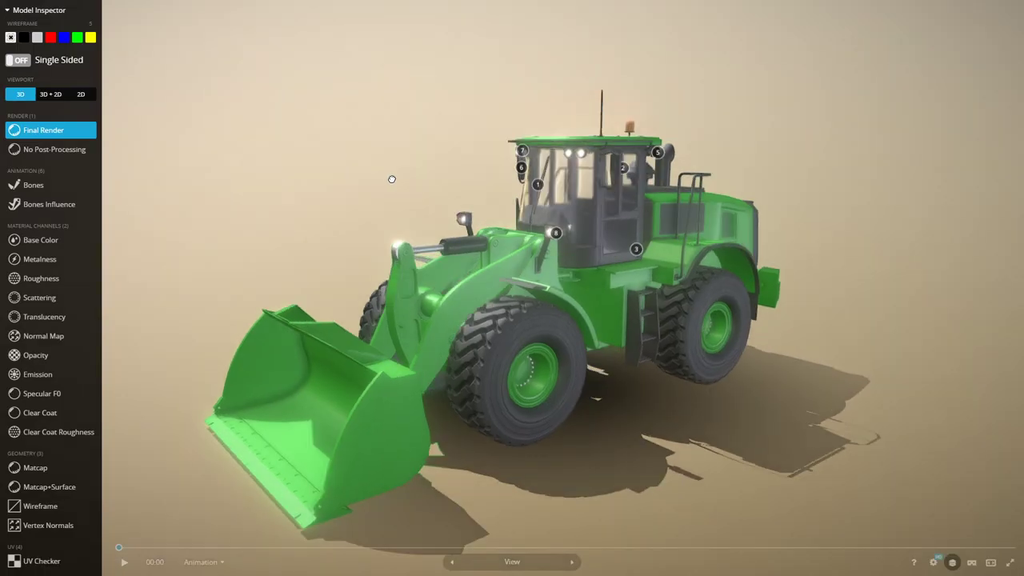
left_click(47, 192)
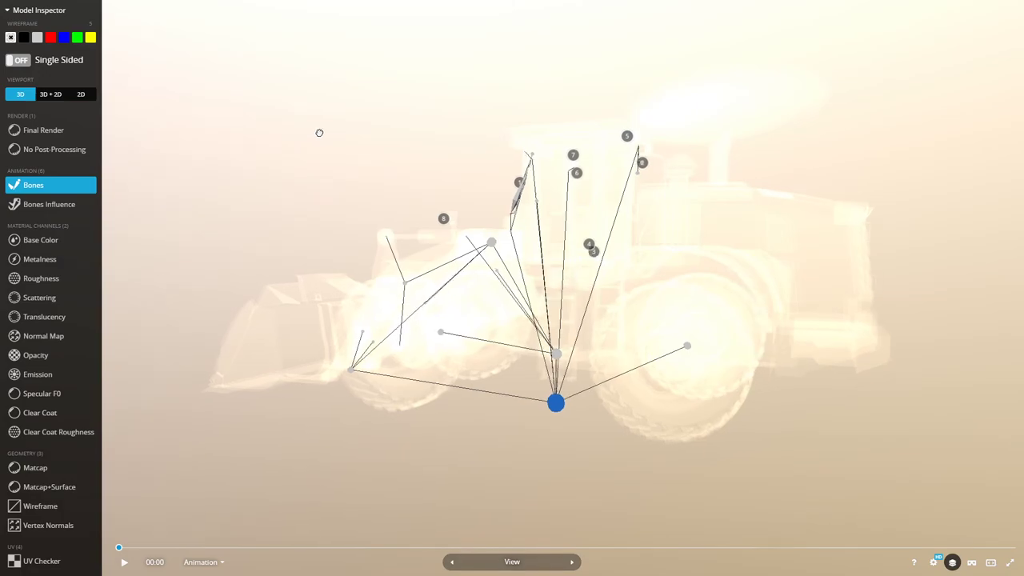
left_click_drag(318, 131, 403, 142)
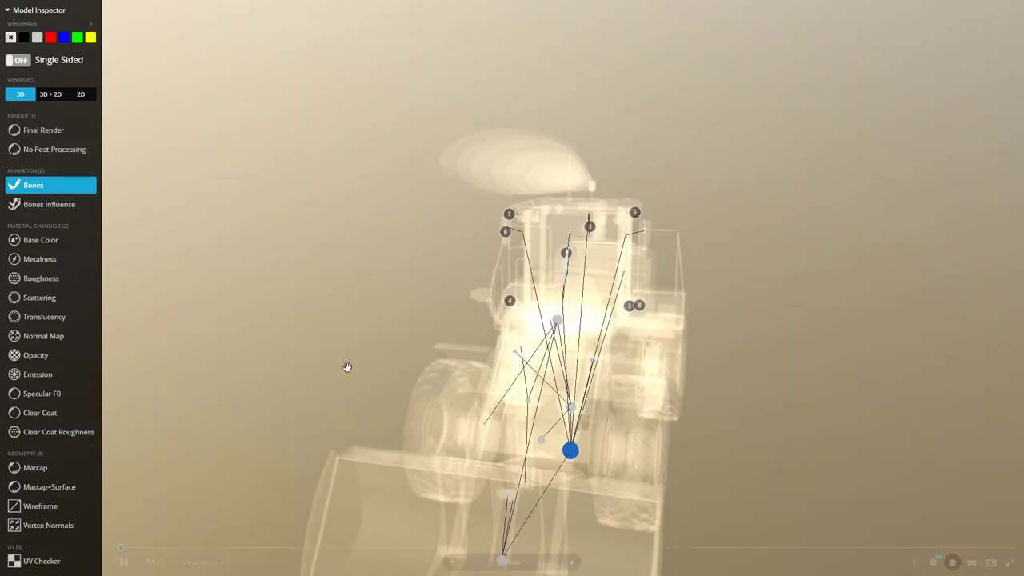
scroll(336, 352, "up", 5)
scroll(442, 319, "up", 2)
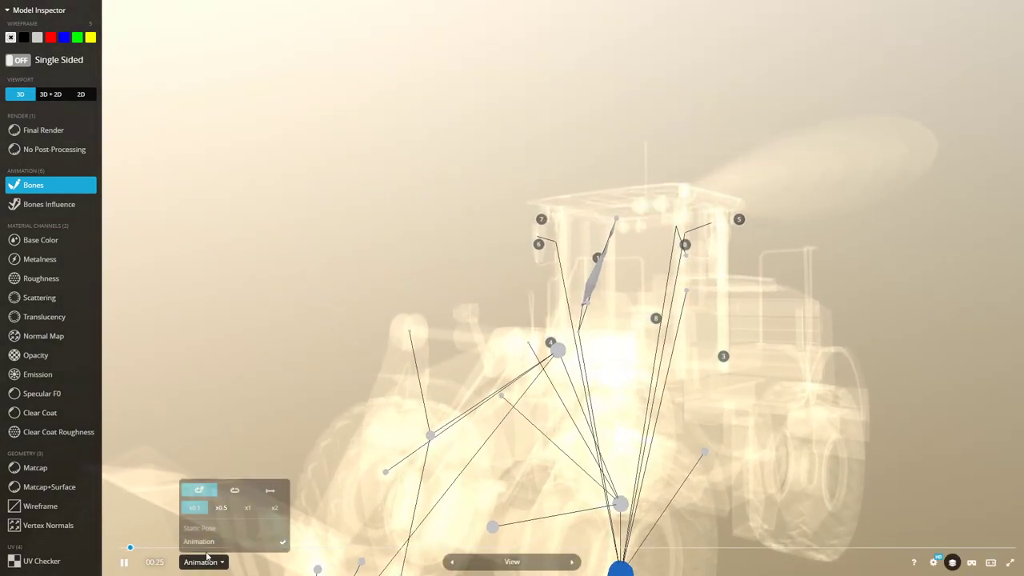
View the Bones Influence mode, then return to Final Render and collapse the Model Inspector
left_click_drag(398, 269, 402, 252)
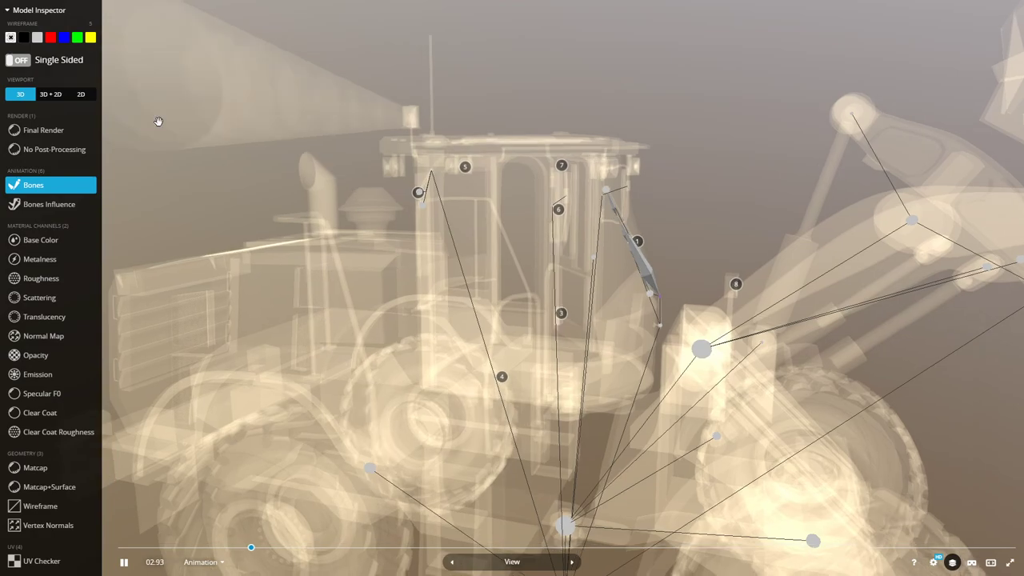
left_click(42, 206)
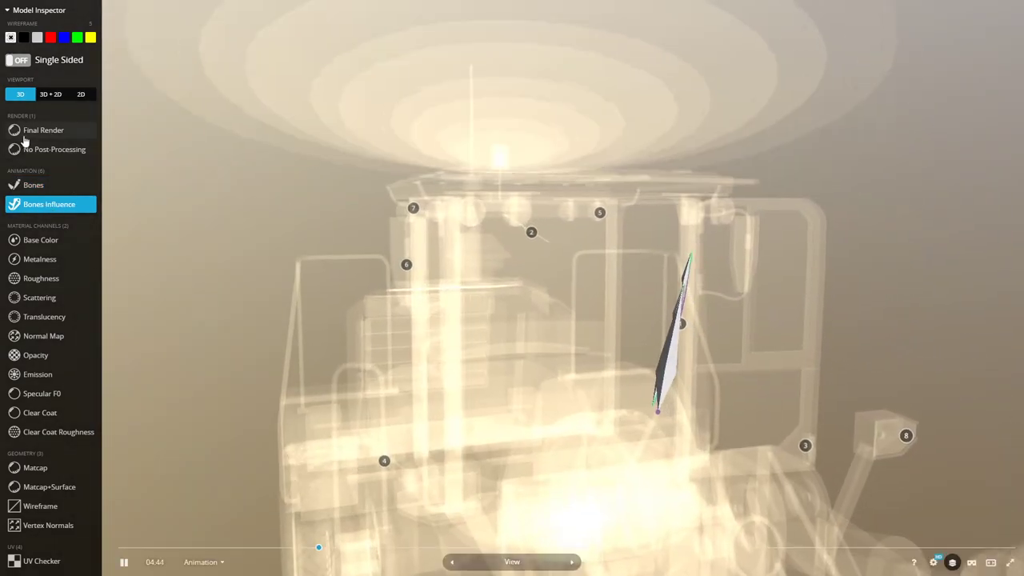
left_click(41, 133)
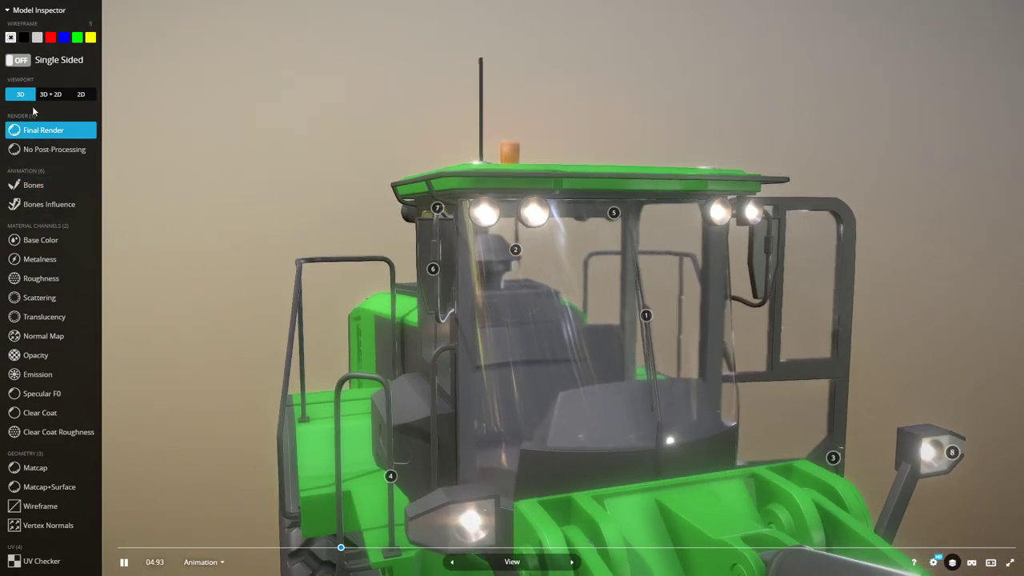
left_click(54, 11)
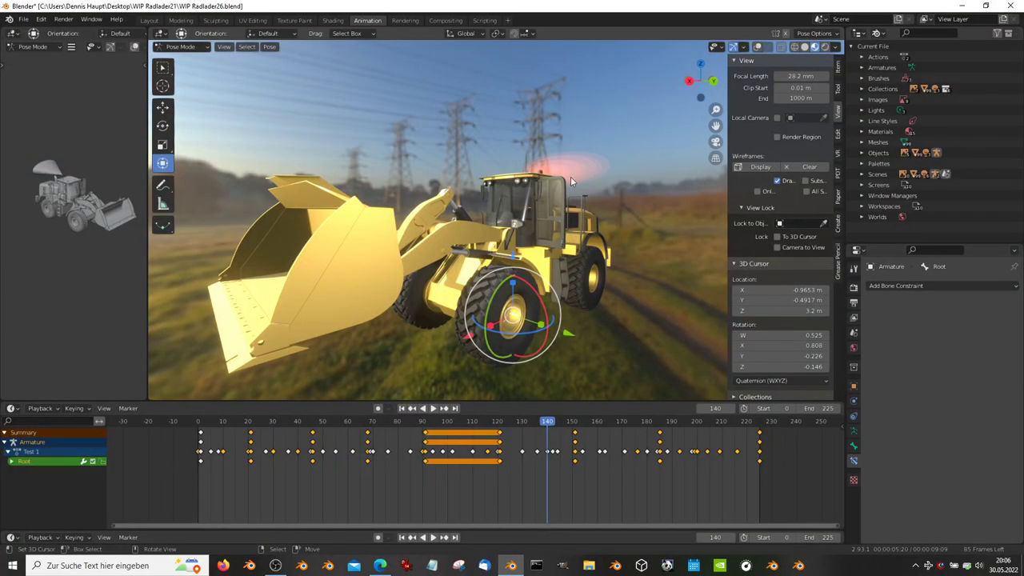
Switch from the Sketchfab wireframe view of the loader back toward the Blender window
key("alt+Tab")
key("alt+Tab")
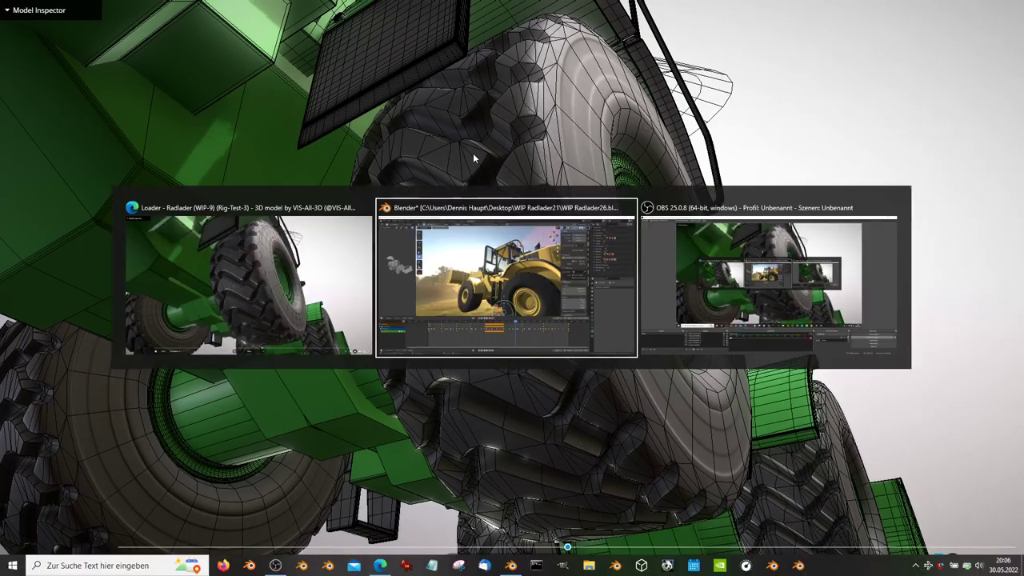